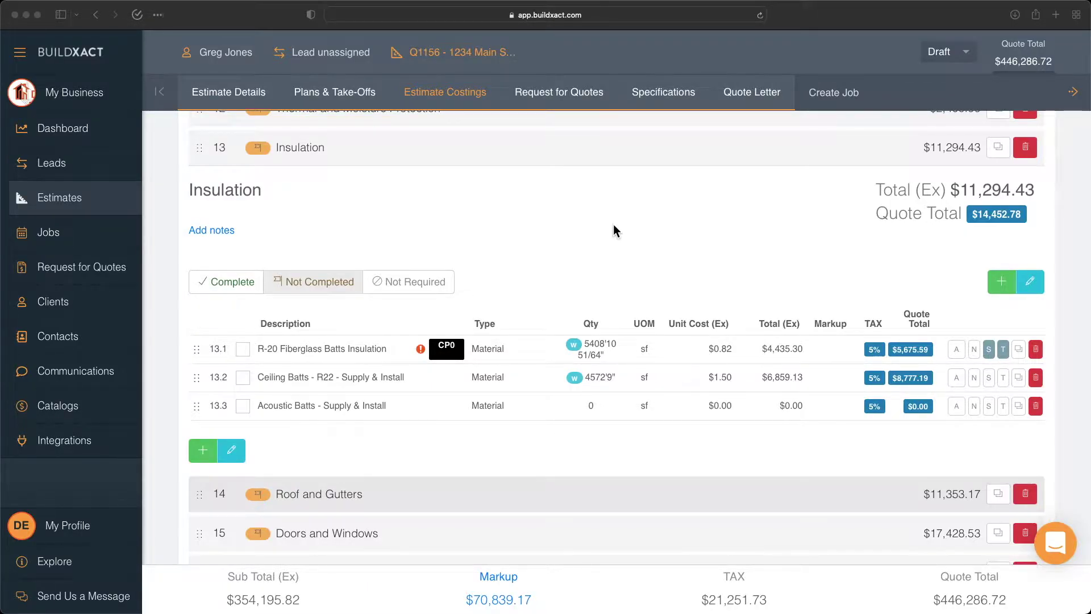
- Add Insulation item 13.4, '24"x48" Wall Insulation Batt', and start its recipe
left_click(997, 283)
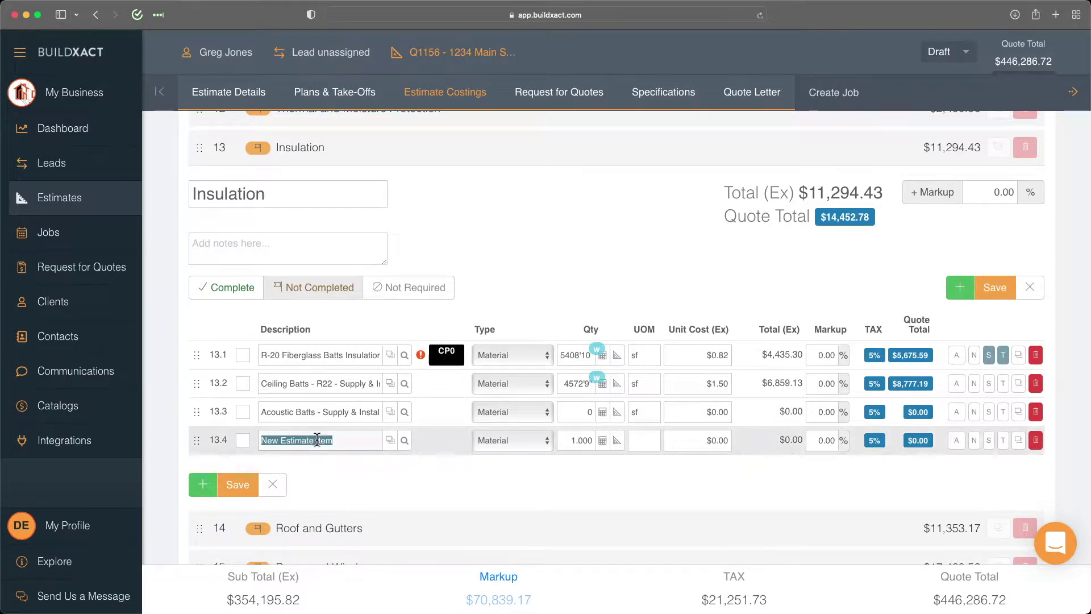
key("BackSpace")
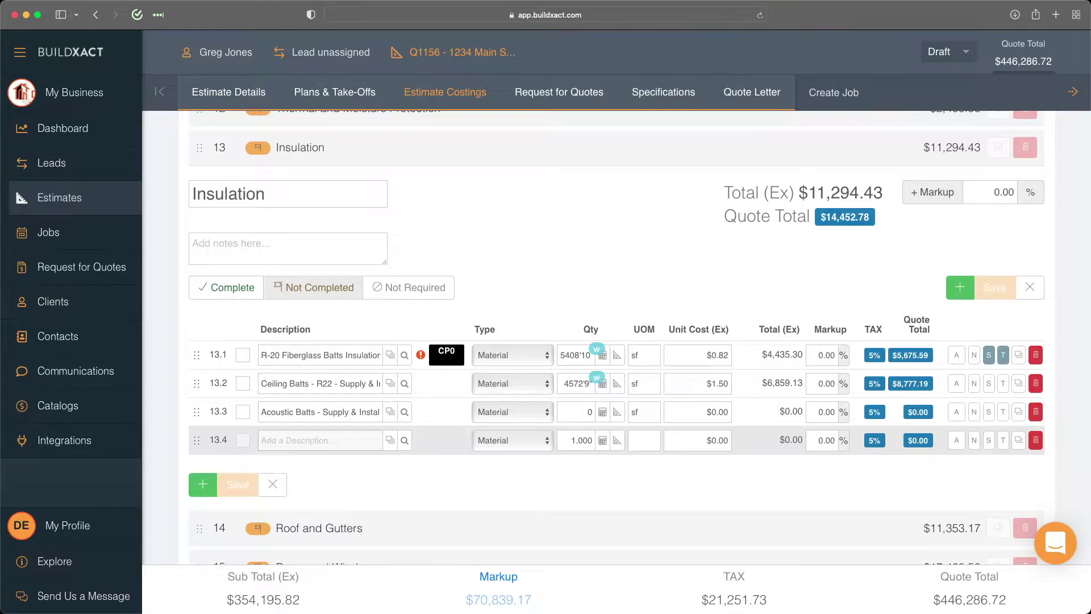
type("24")
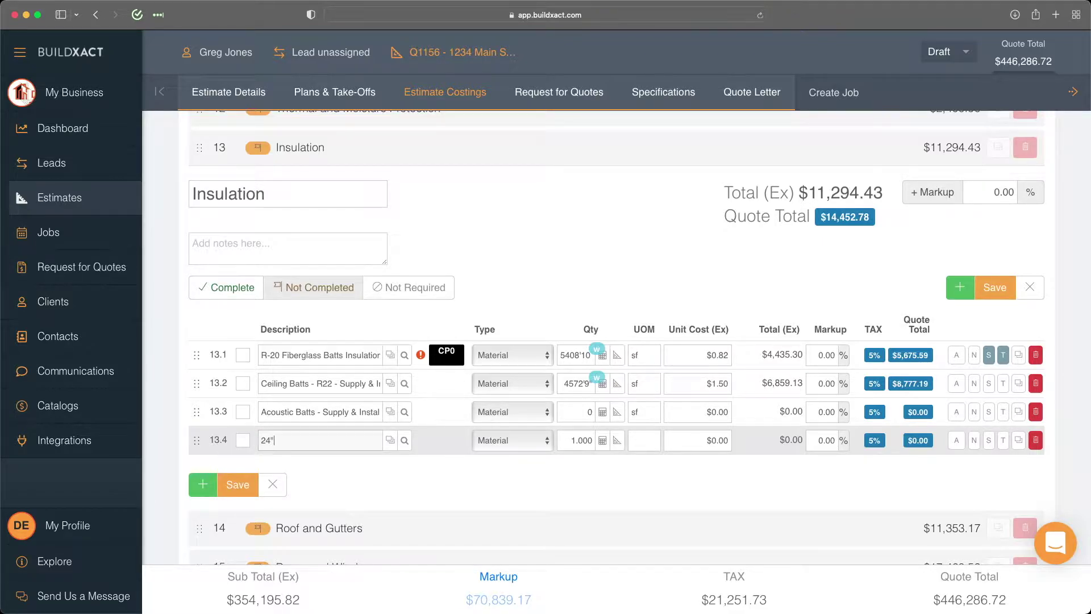
type("x48")
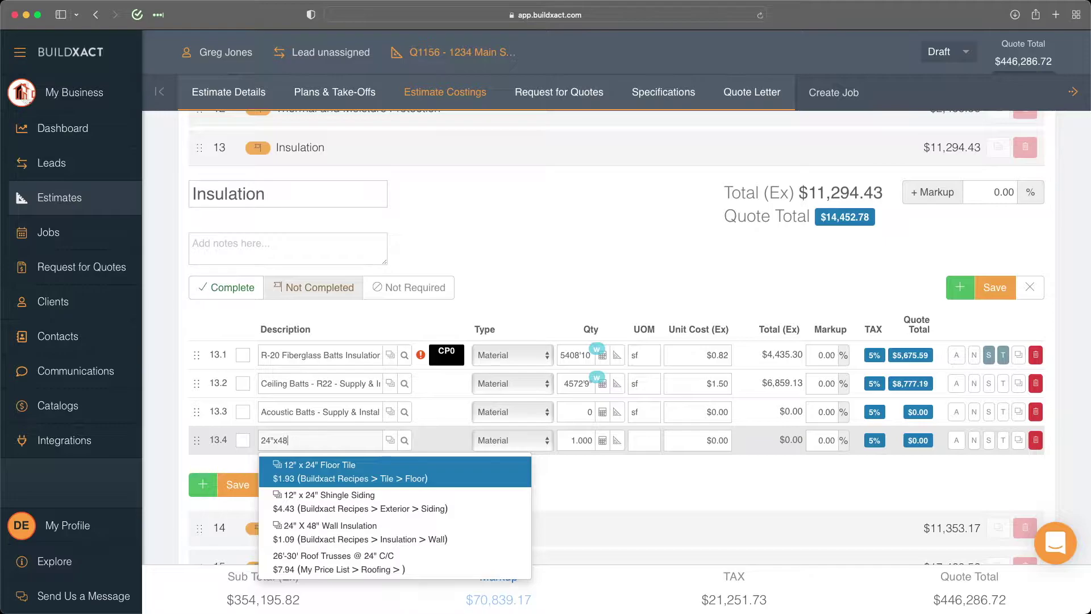
type("\" Wall ")
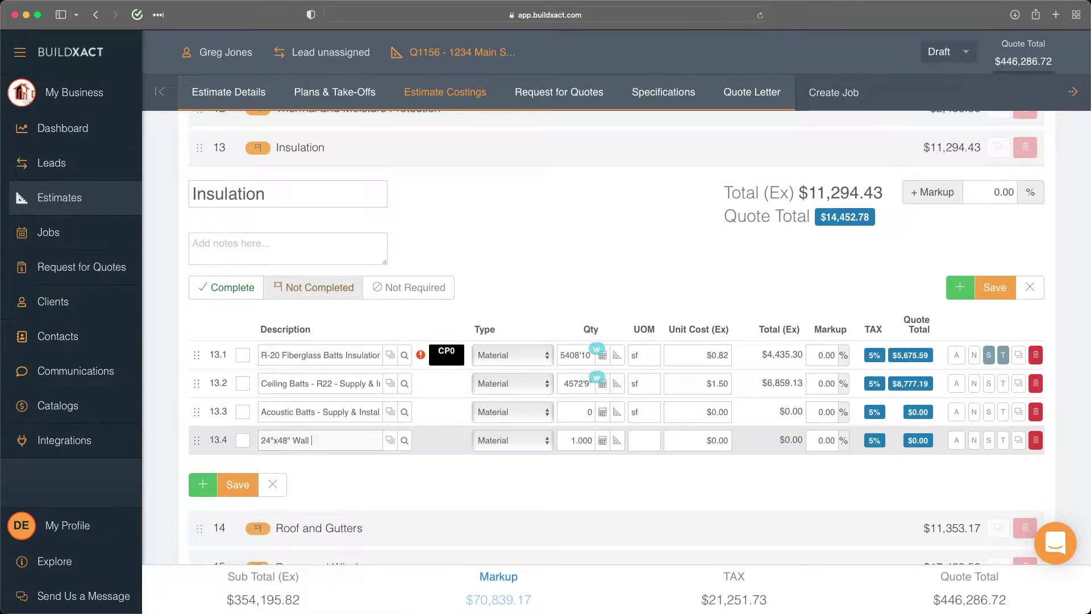
type("Insulation")
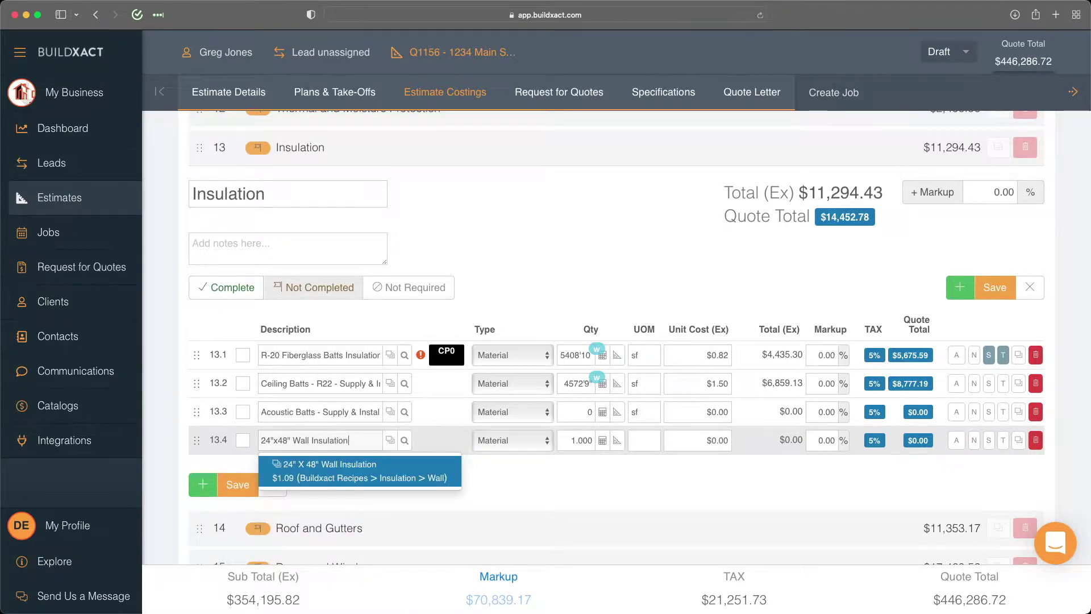
type(" Batt")
left_click(497, 461)
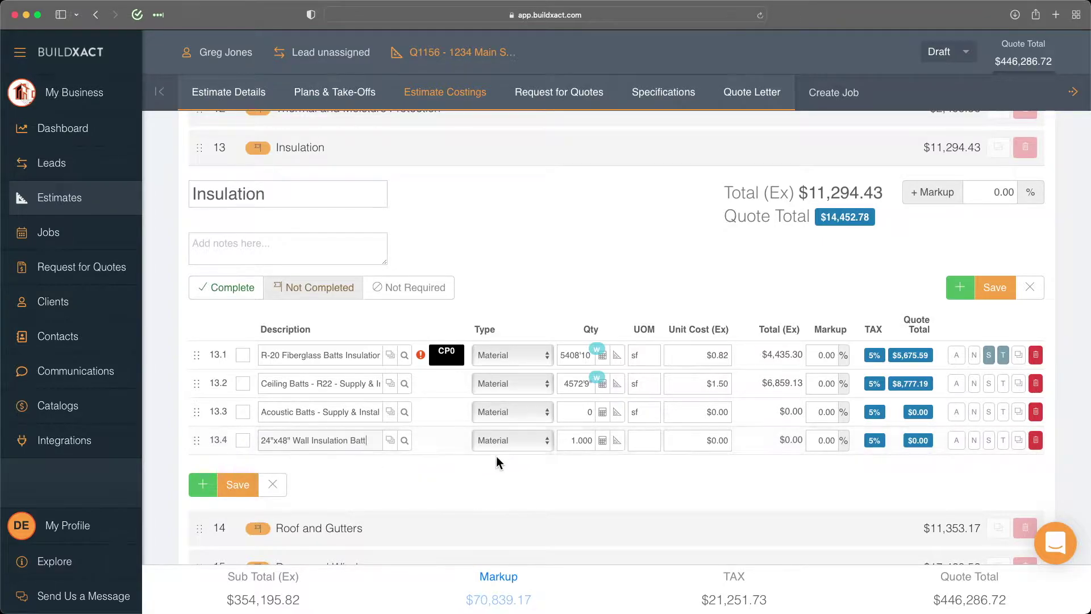
left_click(391, 441)
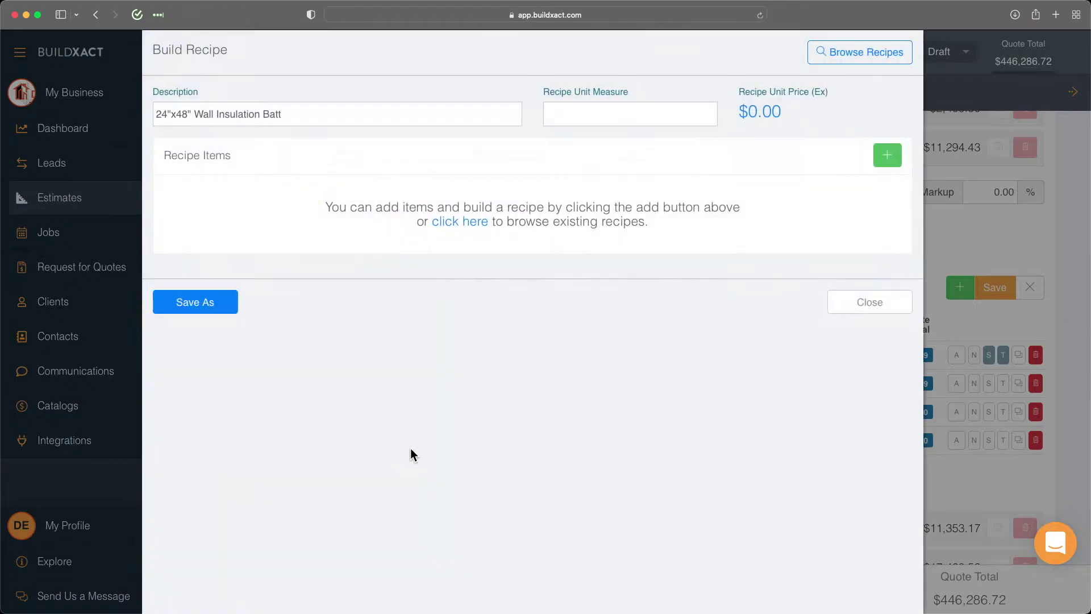
- Set the wall insulation batt recipe's unit of measure to sf
left_click(573, 111)
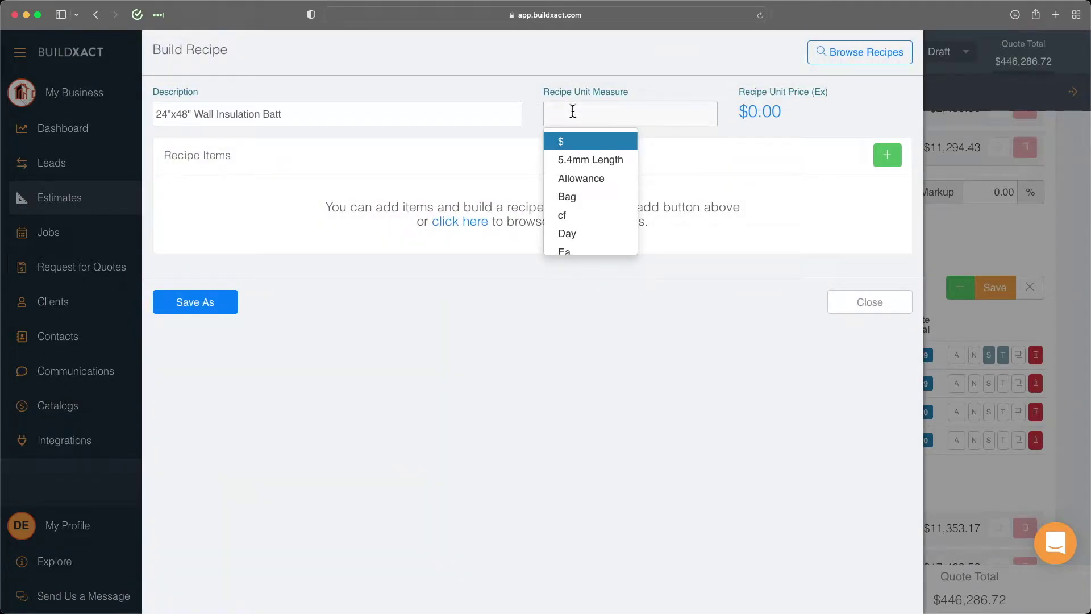
type("sf")
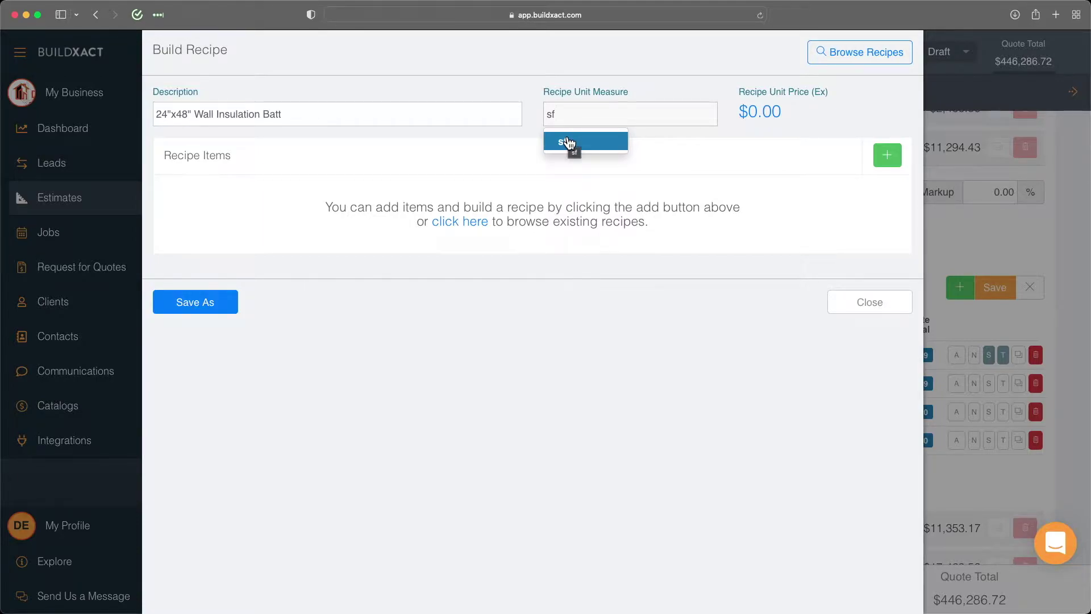
left_click(568, 144)
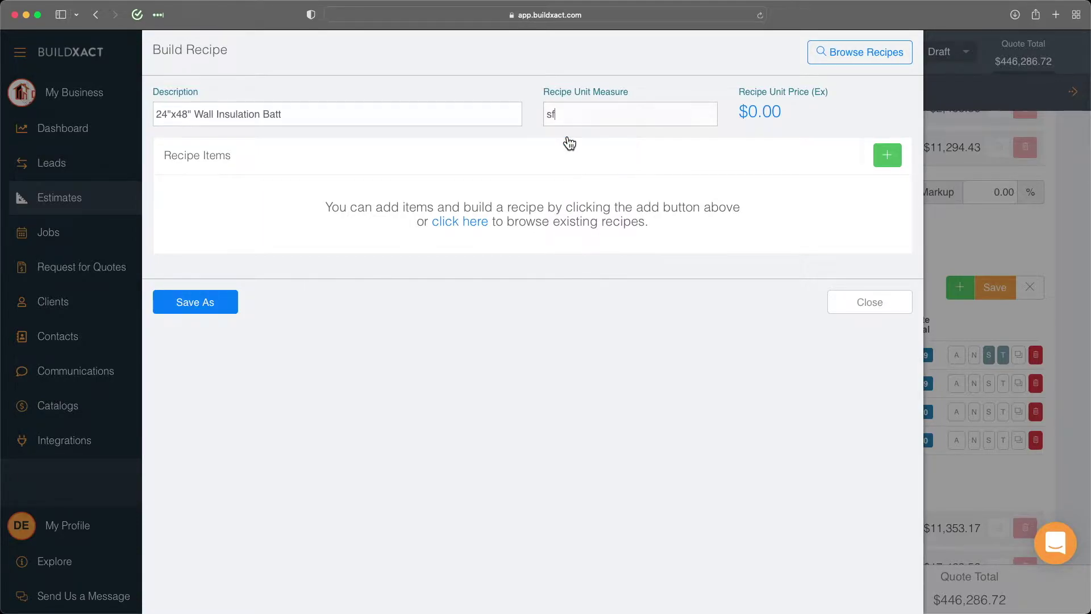
- Add a recipe item described as '24"x48" Wall Insulation Batt'
left_click(887, 156)
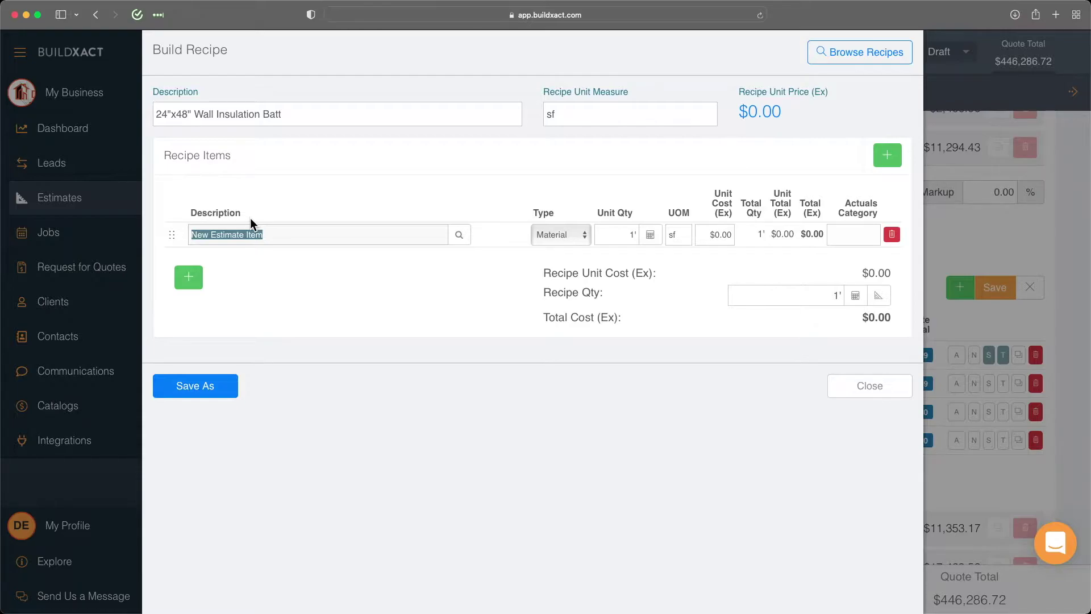
left_click(266, 113)
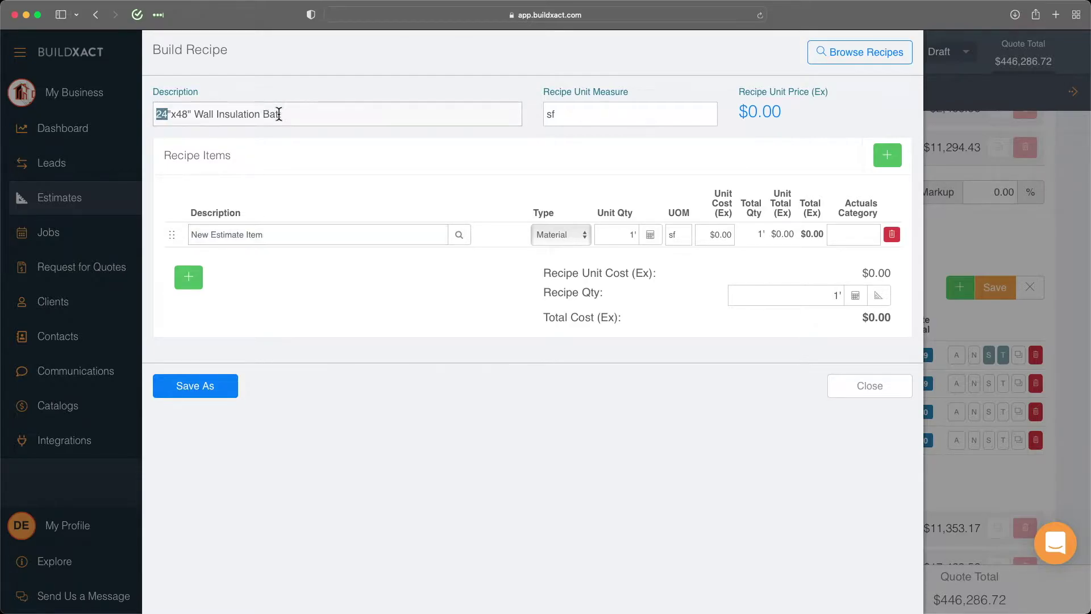
key("super+a")
key("super+c")
double_click(279, 113)
left_click_drag(295, 113, 144, 116)
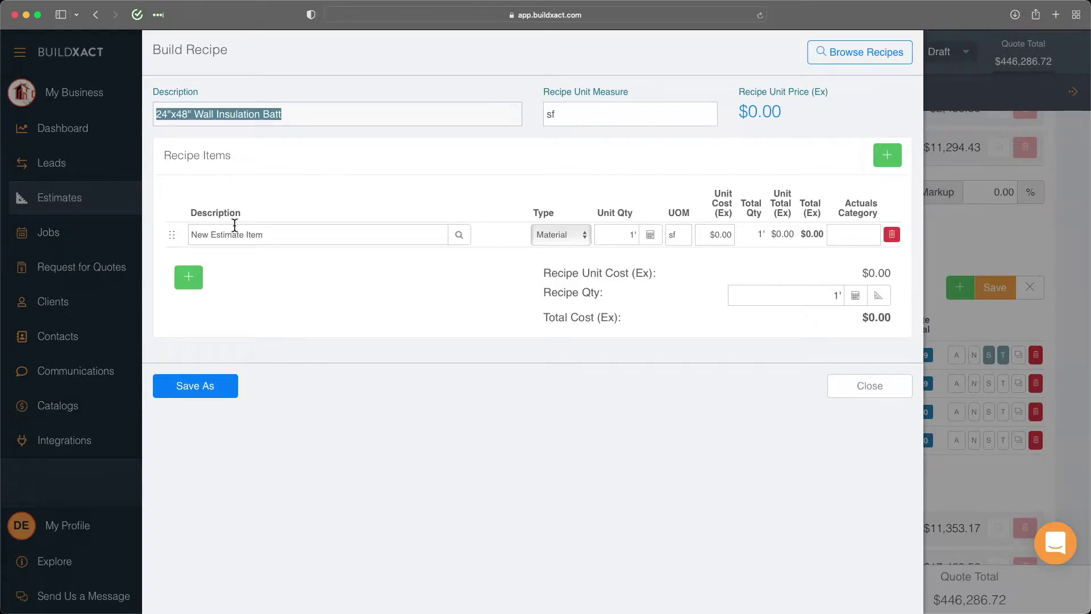
left_click(256, 236)
key("super+a")
key("super+v")
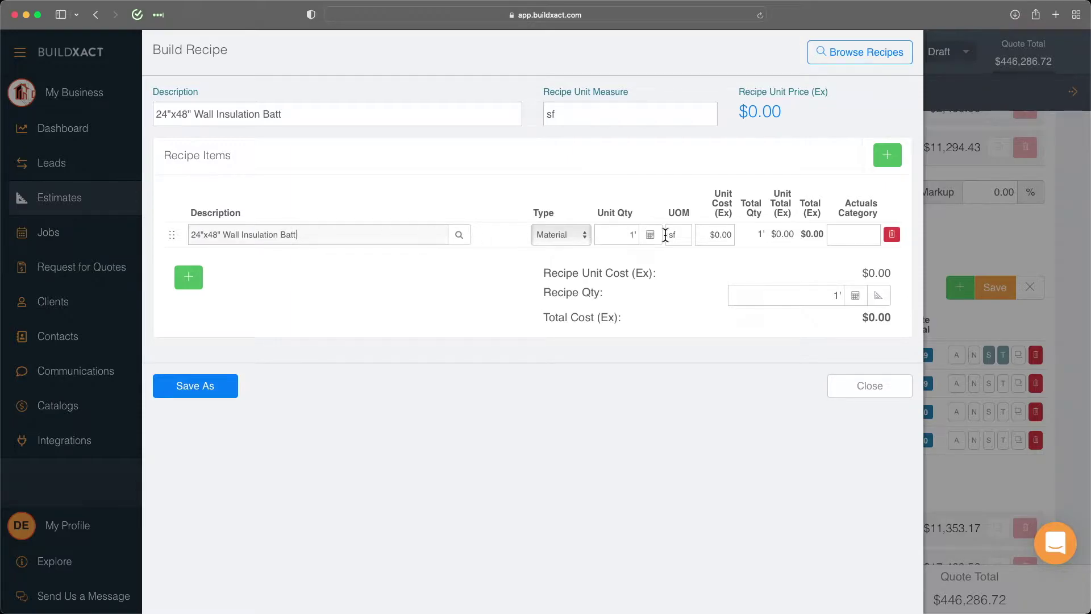
- Set the batt item's unit to Ea with a $27.66 unit cost
double_click(671, 234)
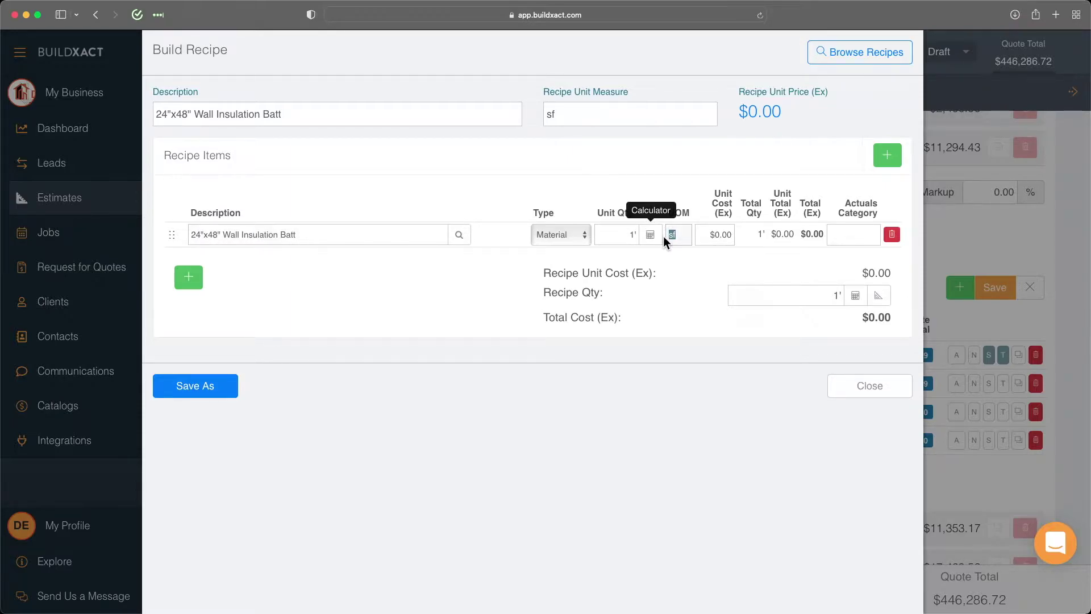
type("ea")
left_click(690, 261)
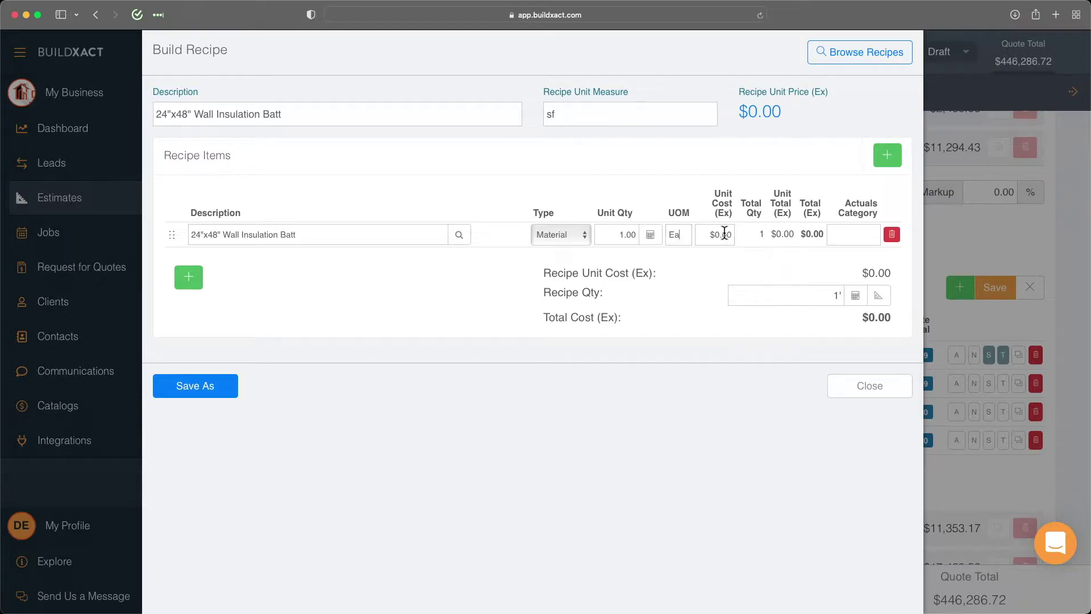
left_click(721, 234)
key("super+Tab")
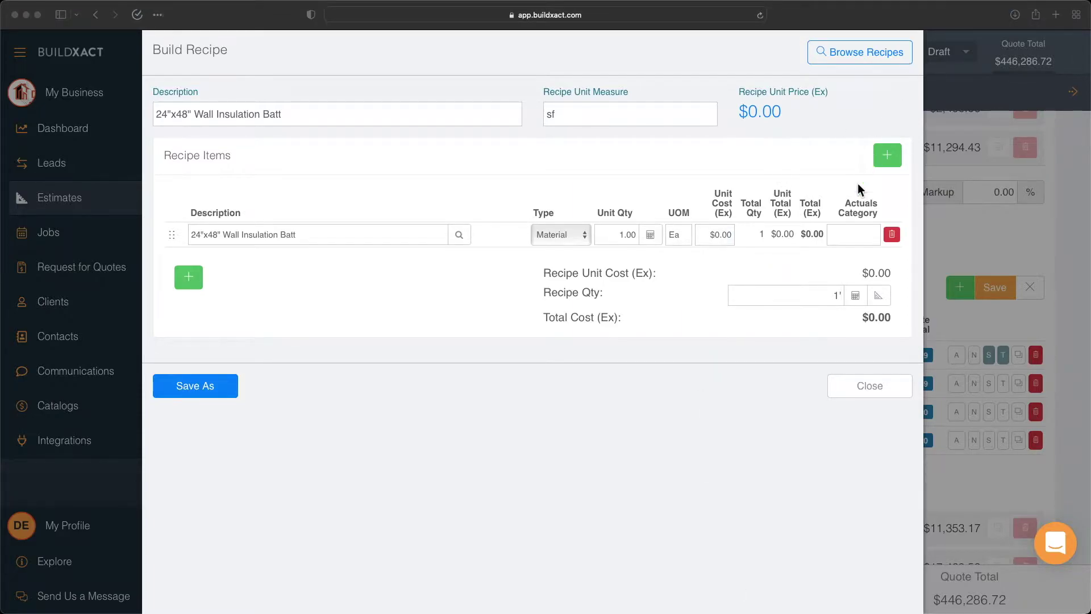
left_click(725, 234)
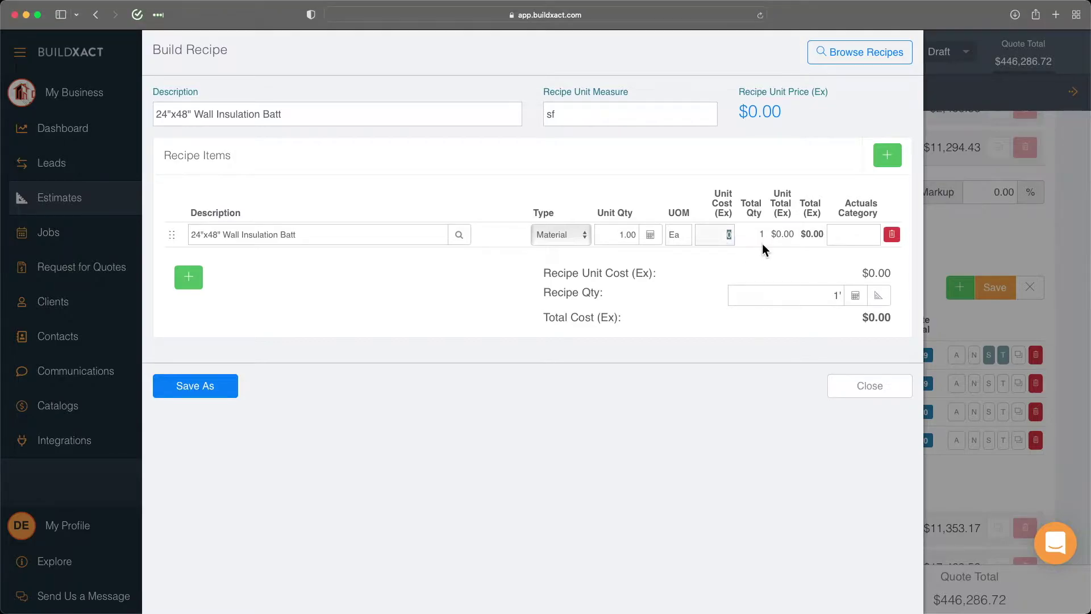
type("27.66")
left_click(650, 338)
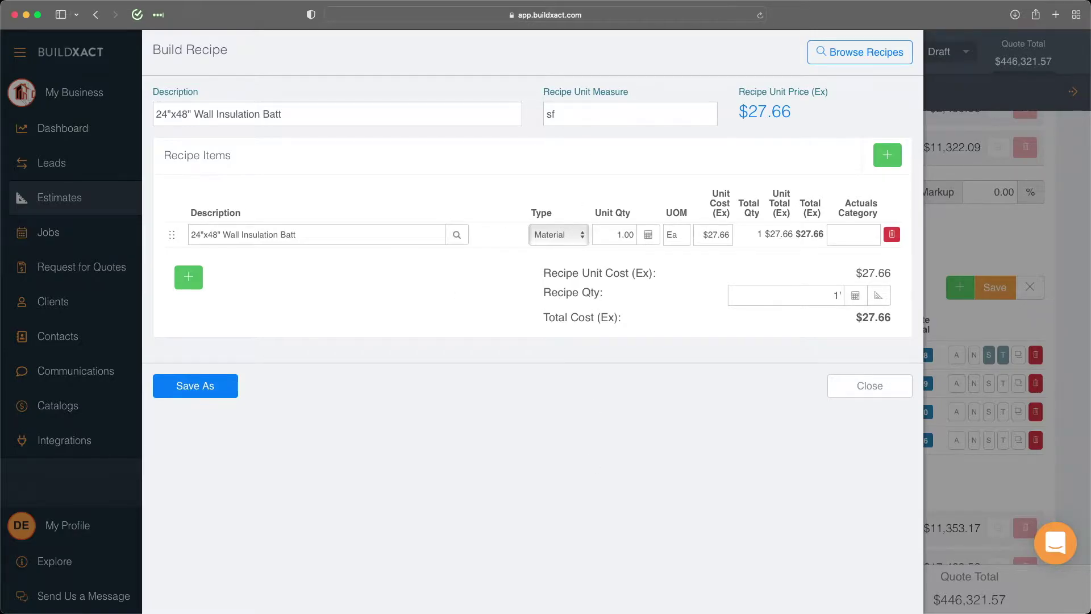
- Review the Advanced recipes slide in Preview, then close it
left_click_drag(550, 529, 520, 125)
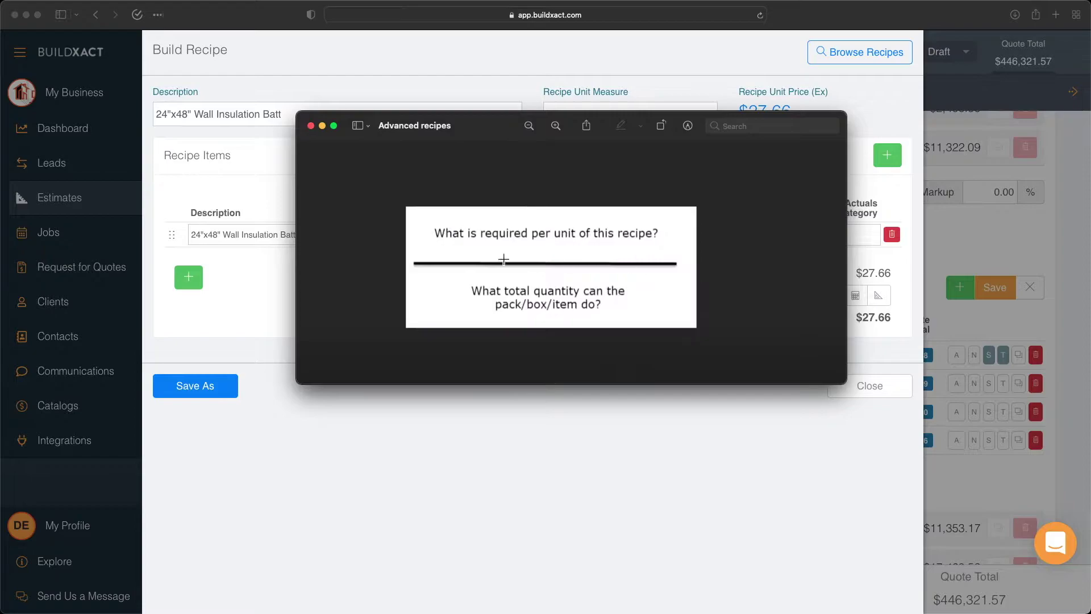
left_click_drag(844, 382, 909, 440)
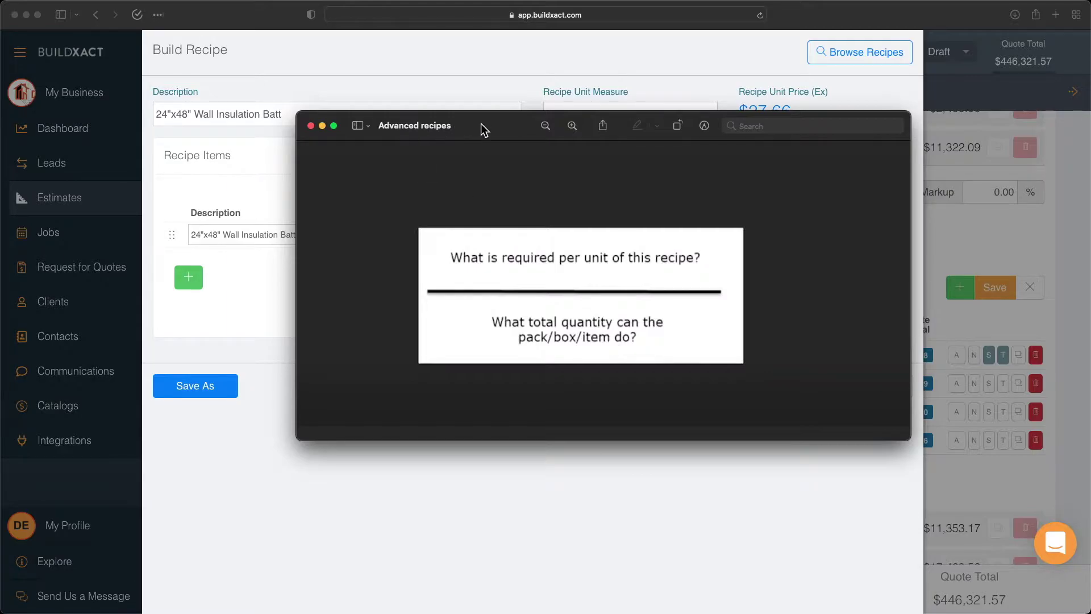
key("super+w")
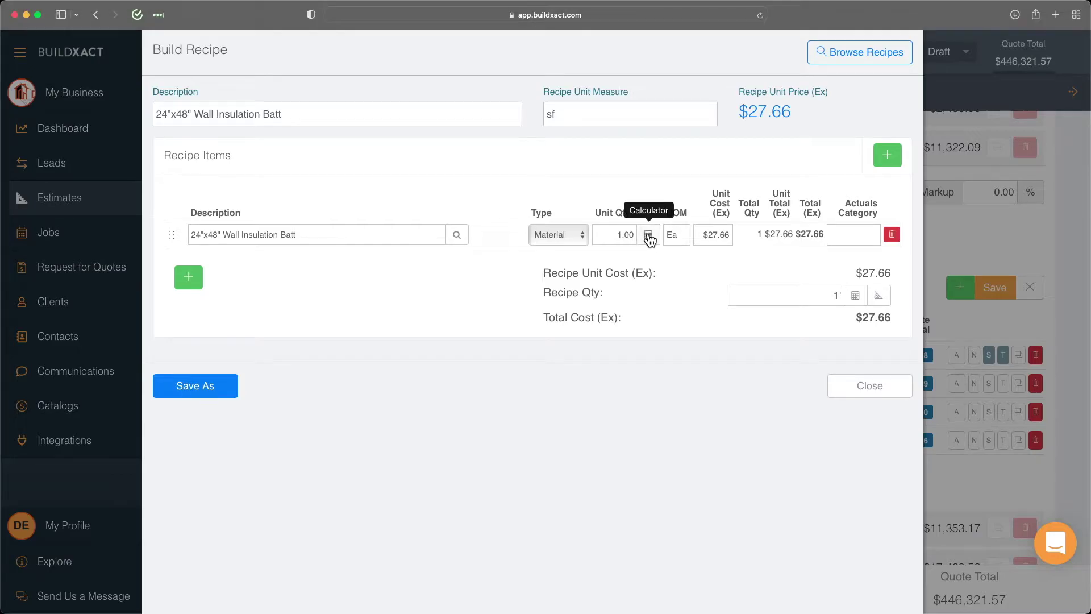
- Set the batt's unit quantity to 1/(2*4) = 0.125 per sf using the calculator
left_click(649, 234)
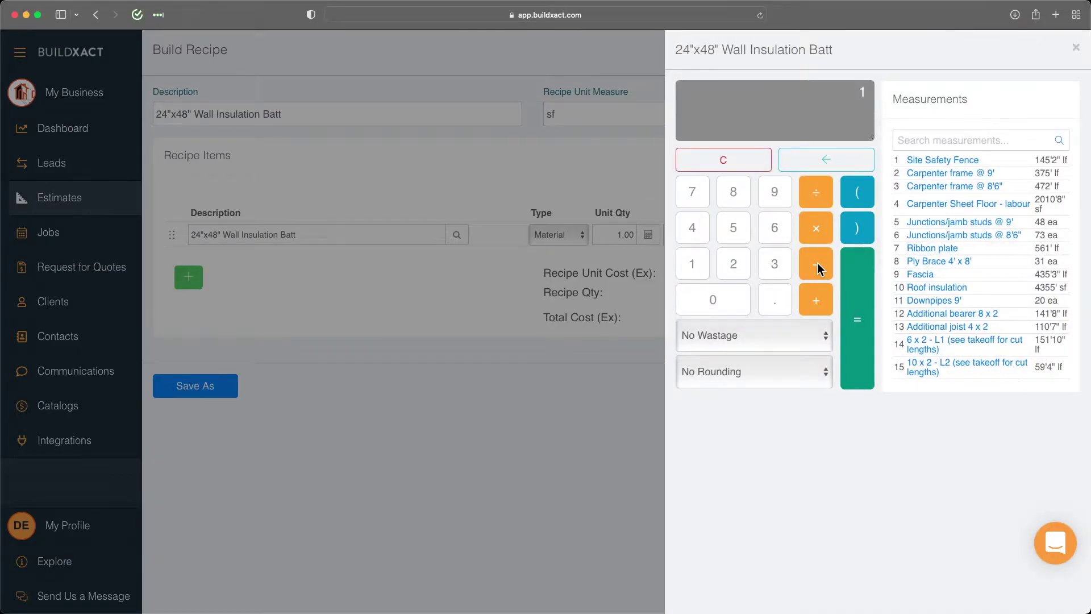
left_click(735, 163)
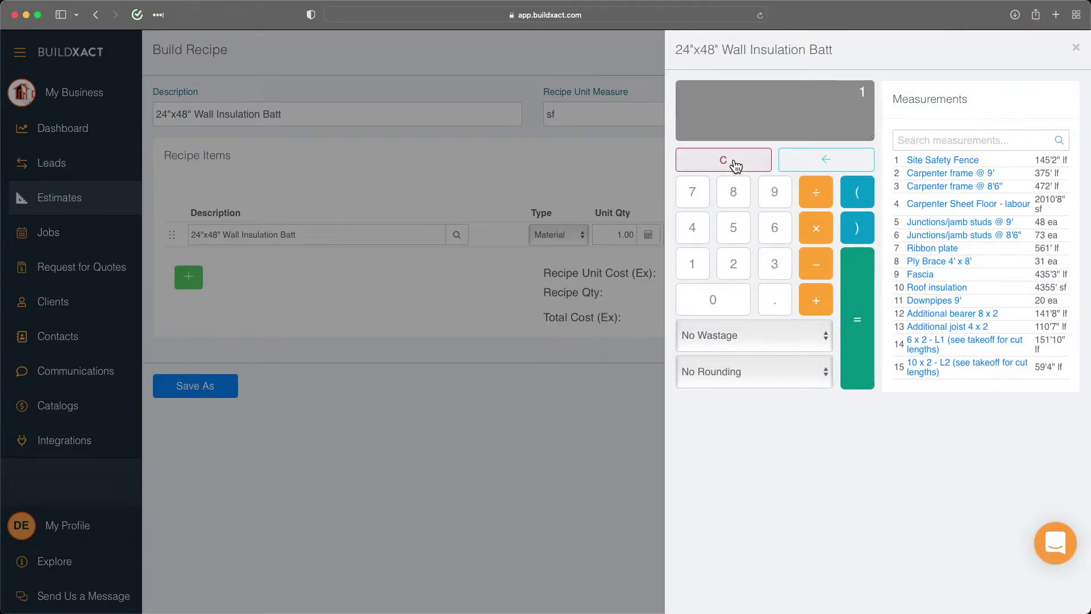
left_click(692, 265)
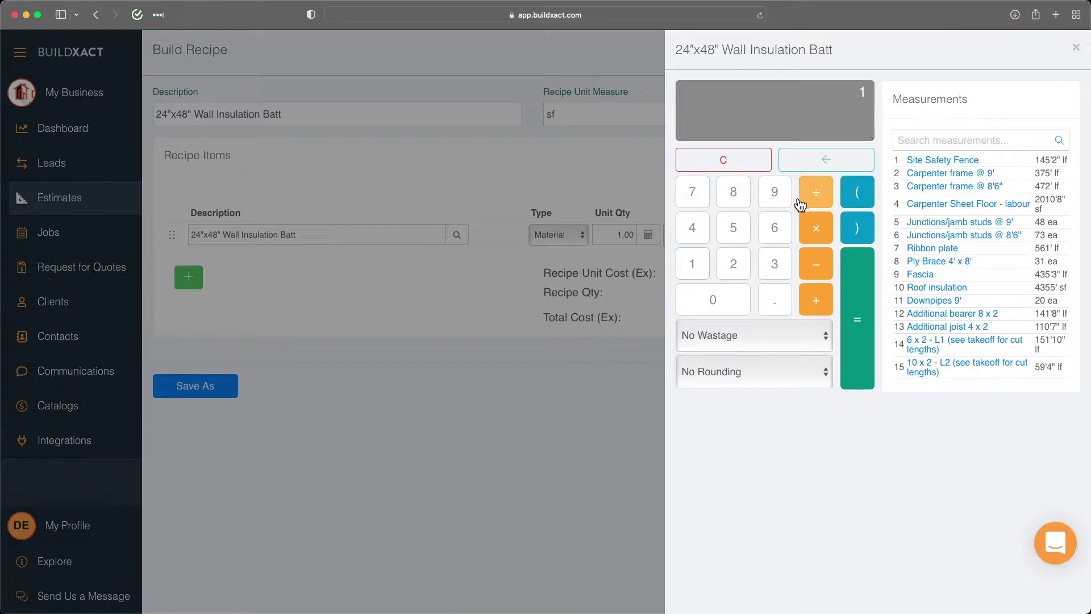
left_click(816, 191)
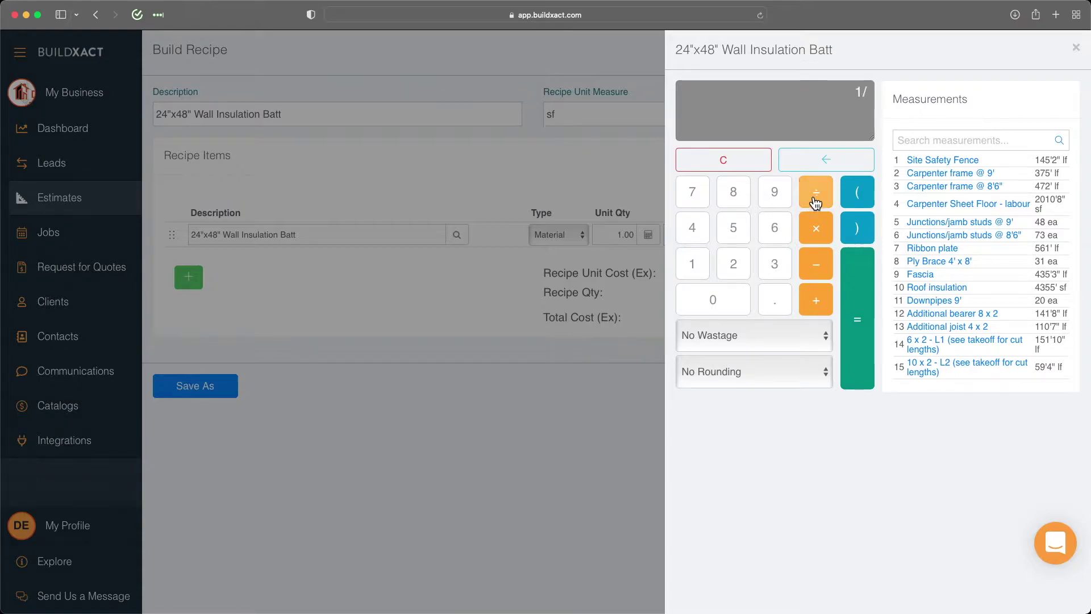
left_click(858, 197)
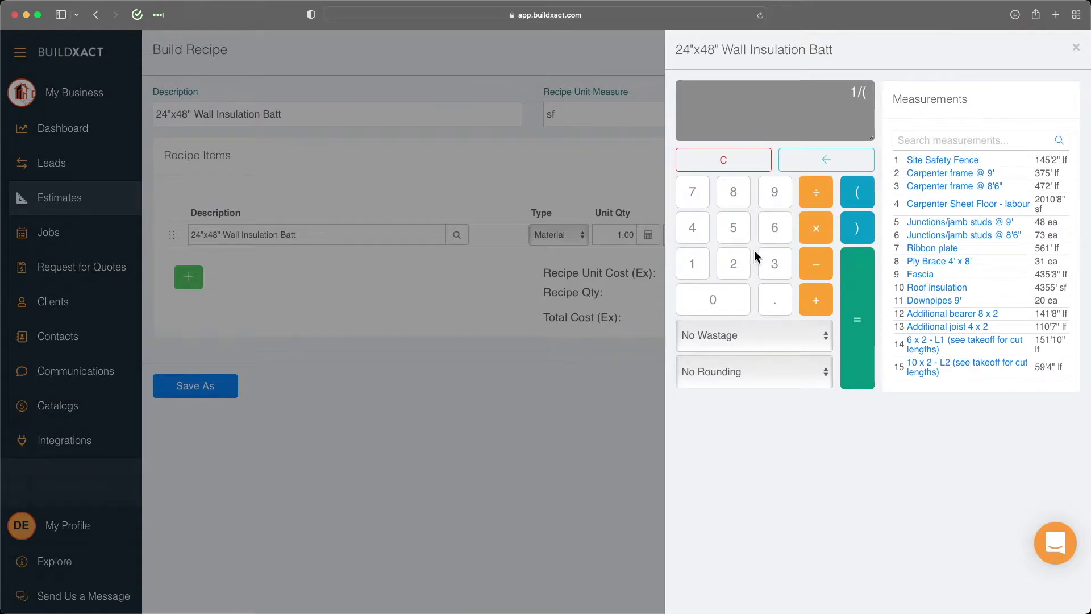
left_click(733, 264)
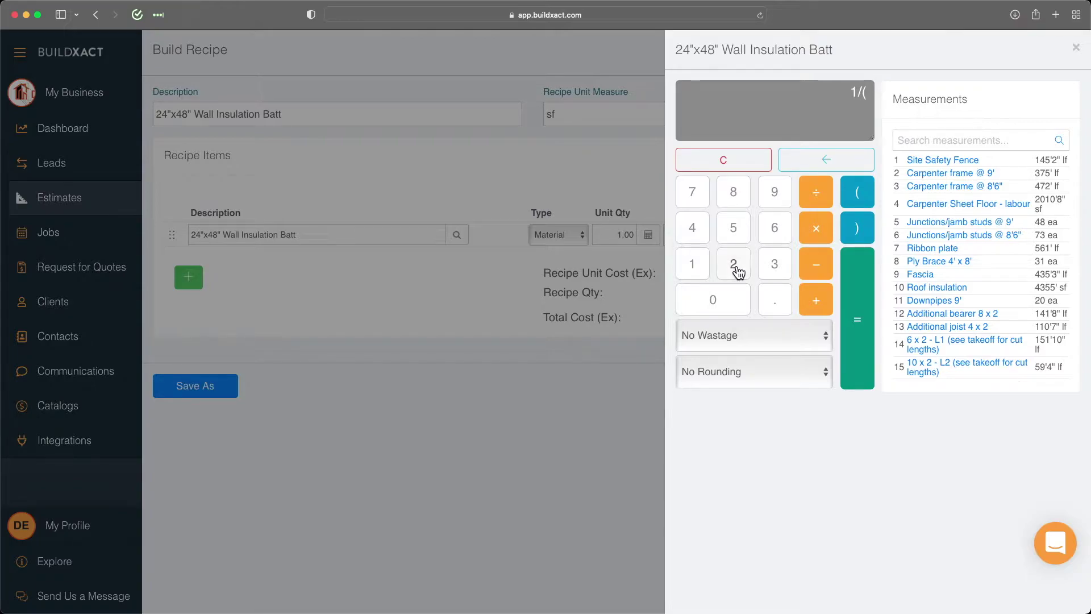
left_click(815, 227)
left_click(693, 228)
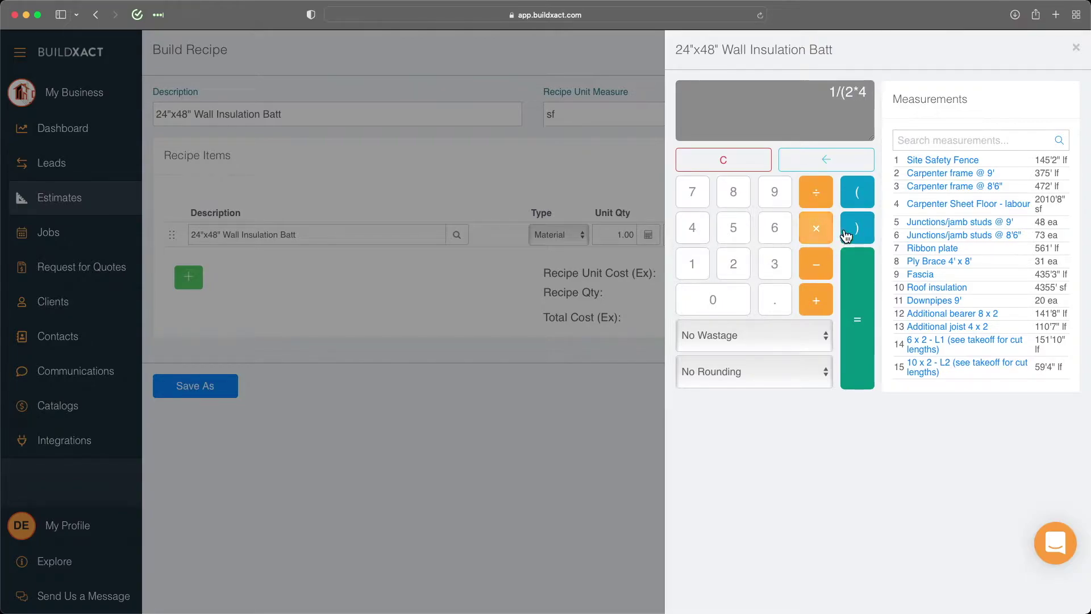
left_click(855, 229)
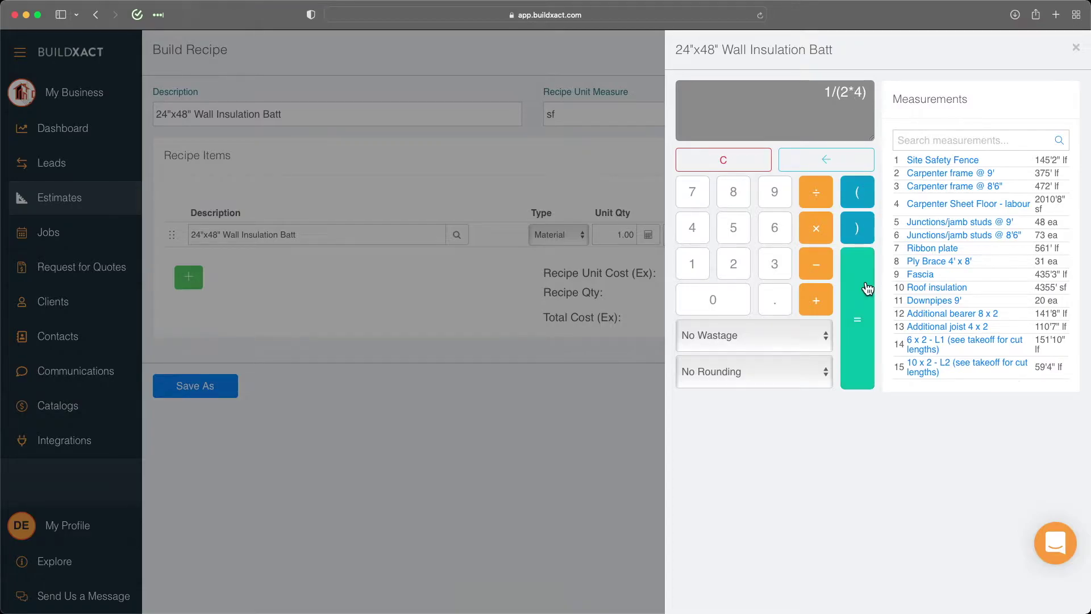
left_click(858, 319)
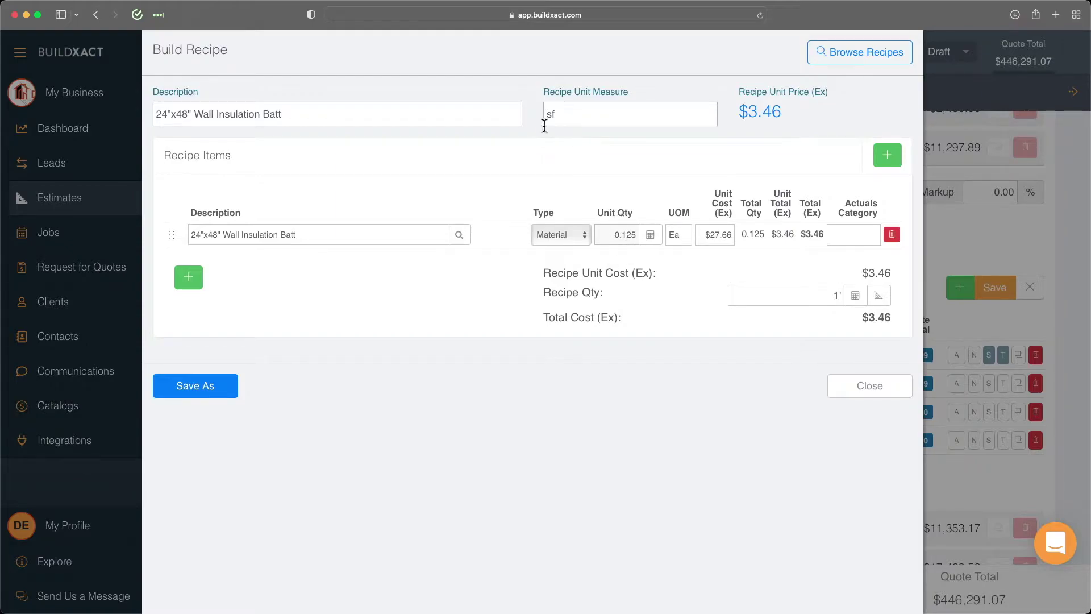
- Set the recipe quantity to 150 sf, giving 18.75 batts totalling $519.00
double_click(837, 296)
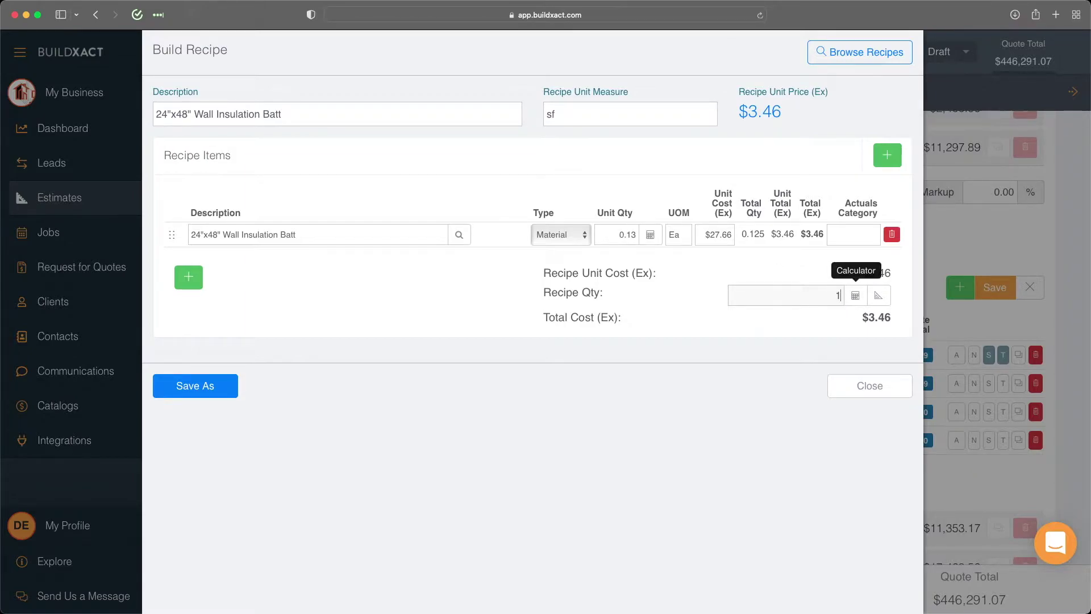
type("150")
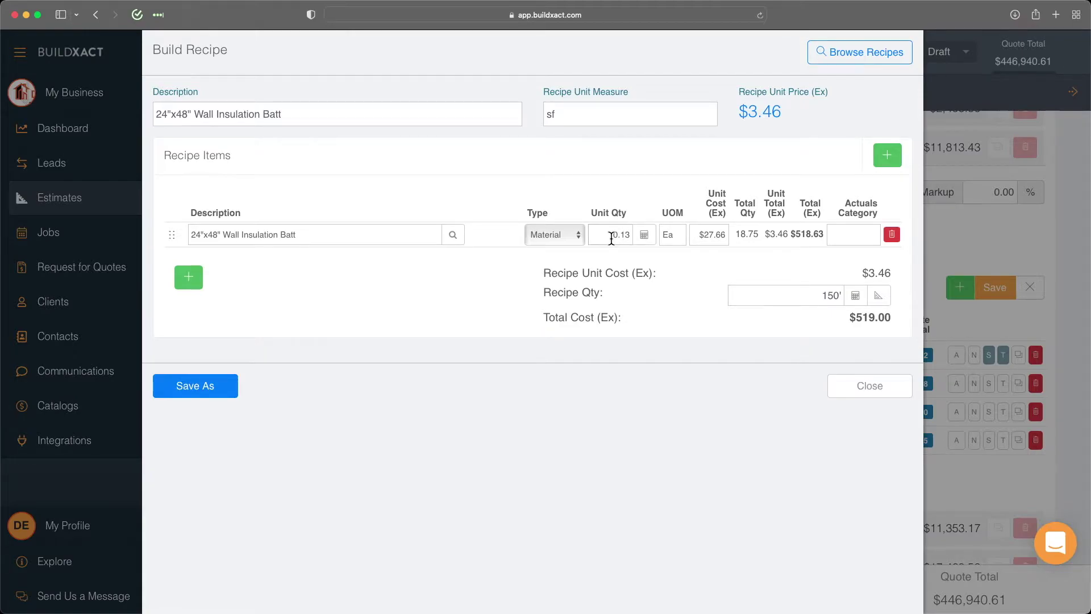
double_click(746, 235)
left_click(850, 393)
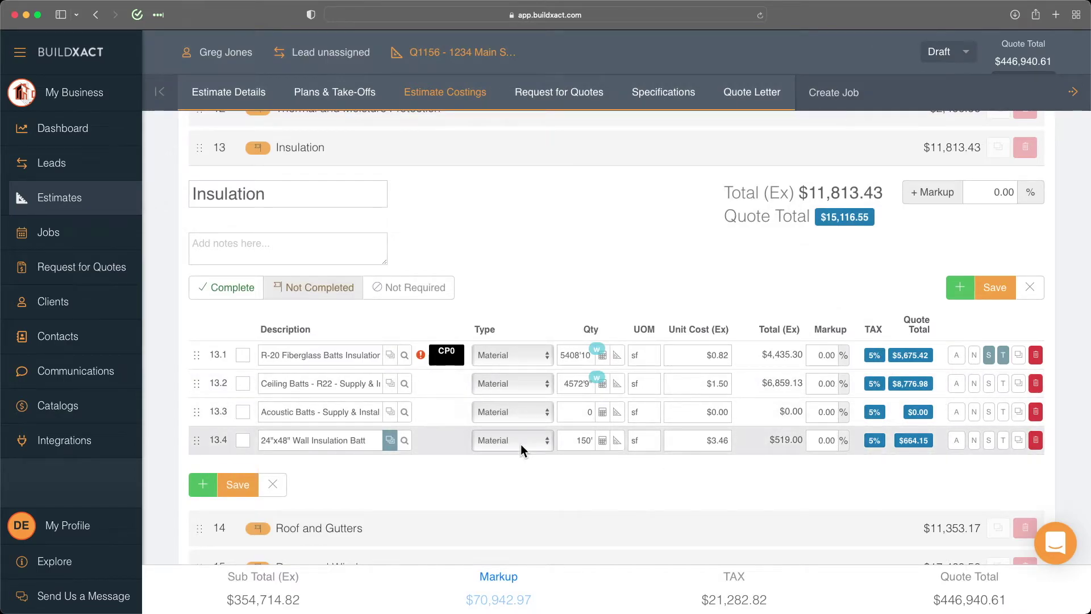
- Save the Insulation changes with line 13.4 at 150 sf for $519.00
left_click(237, 485)
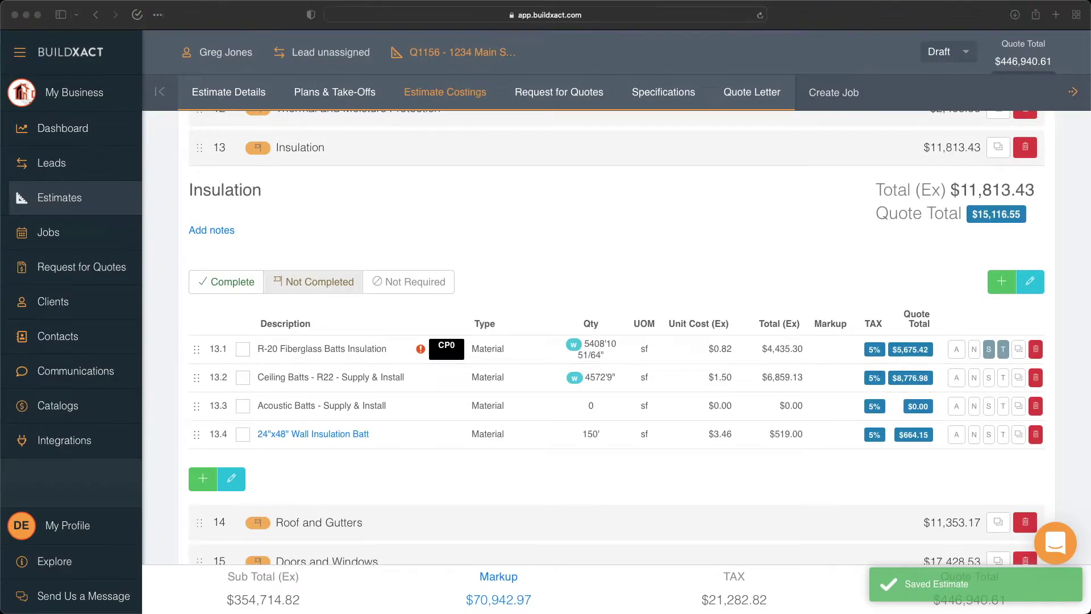
scroll(556, 491, "down", 5)
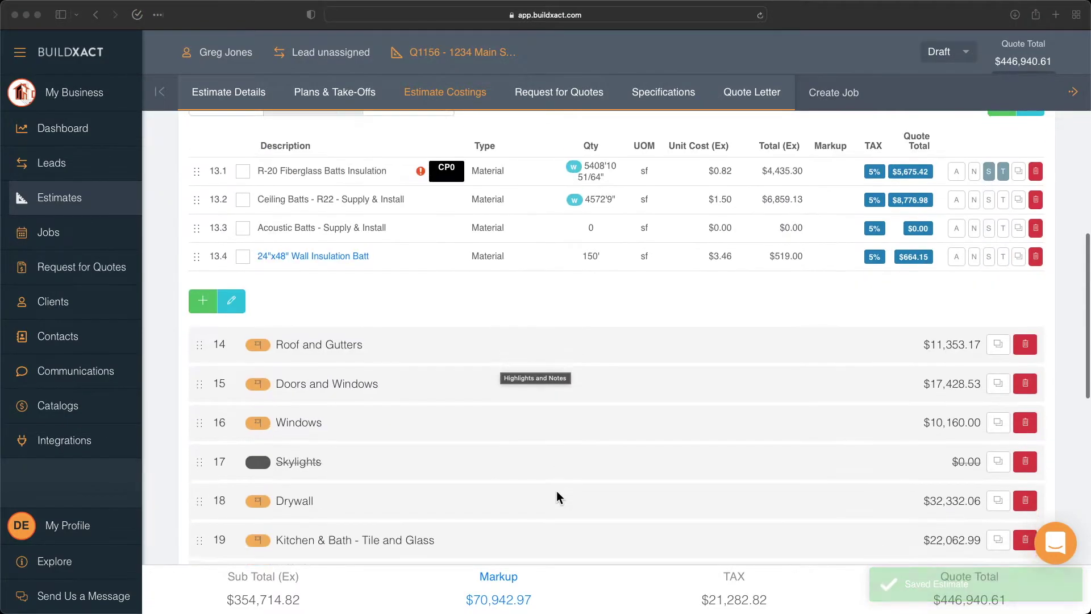
scroll(557, 490, "down", 5)
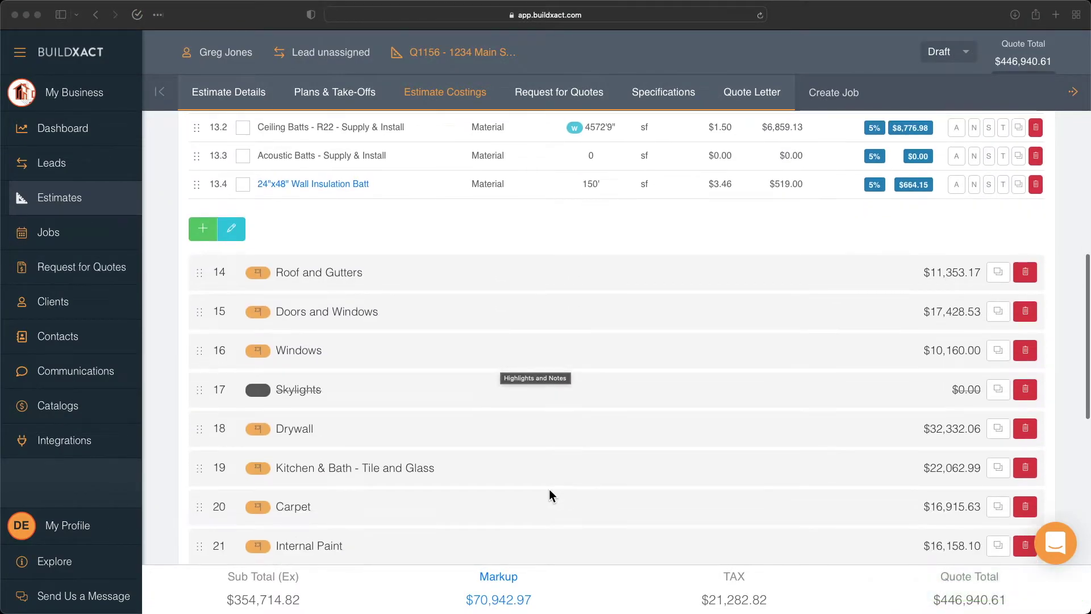
- Add Drywall line 18.6, 'Drywall 1/2" 4'x8'', and start its recipe
left_click(441, 432)
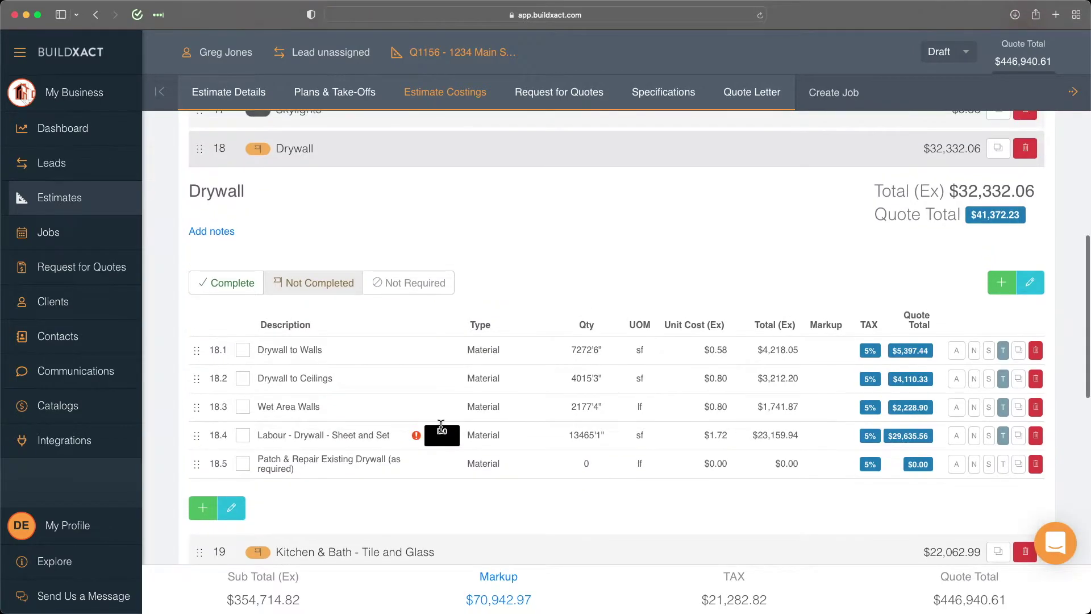
left_click(202, 509)
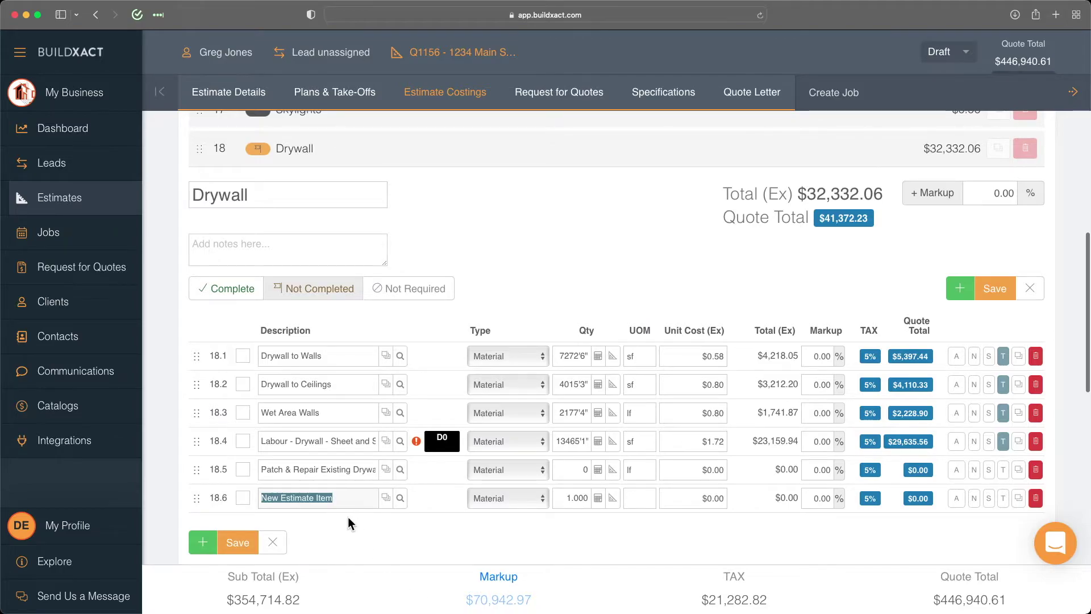
type("Drywall ")
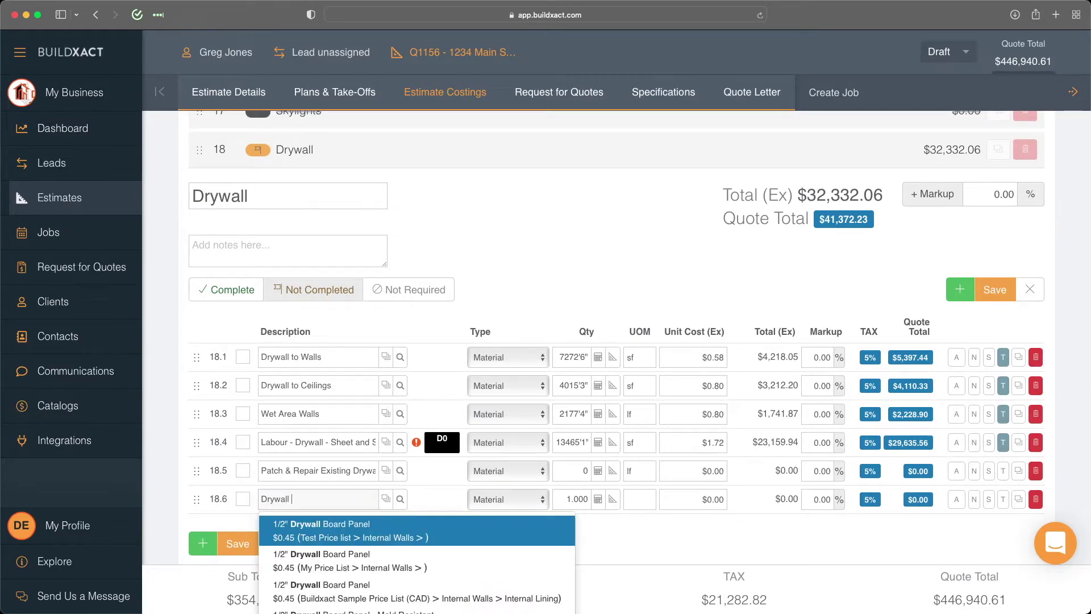
type("1/2")
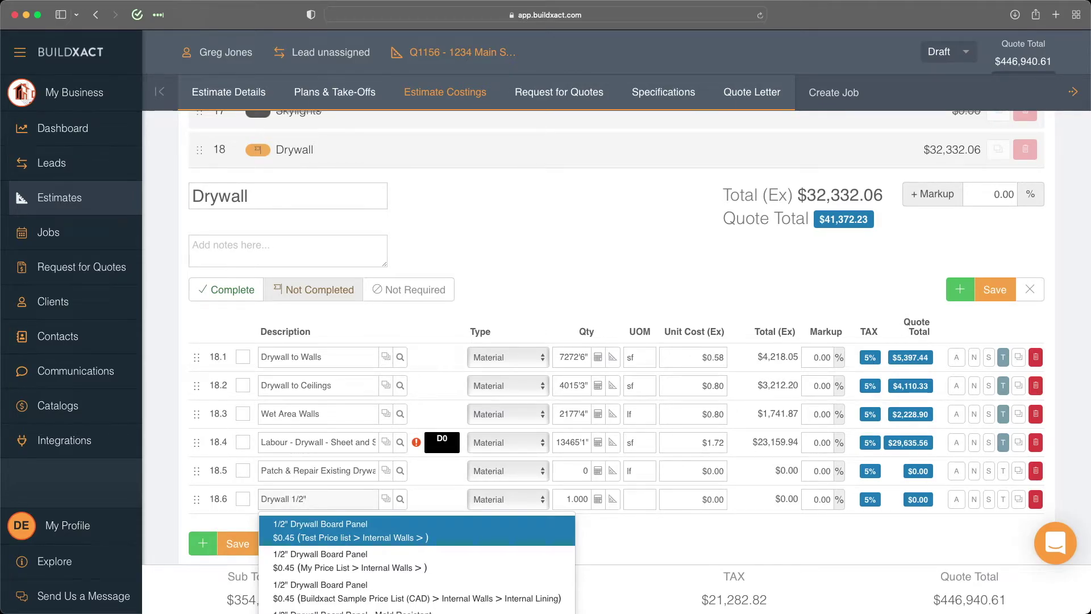
type(" 4'")
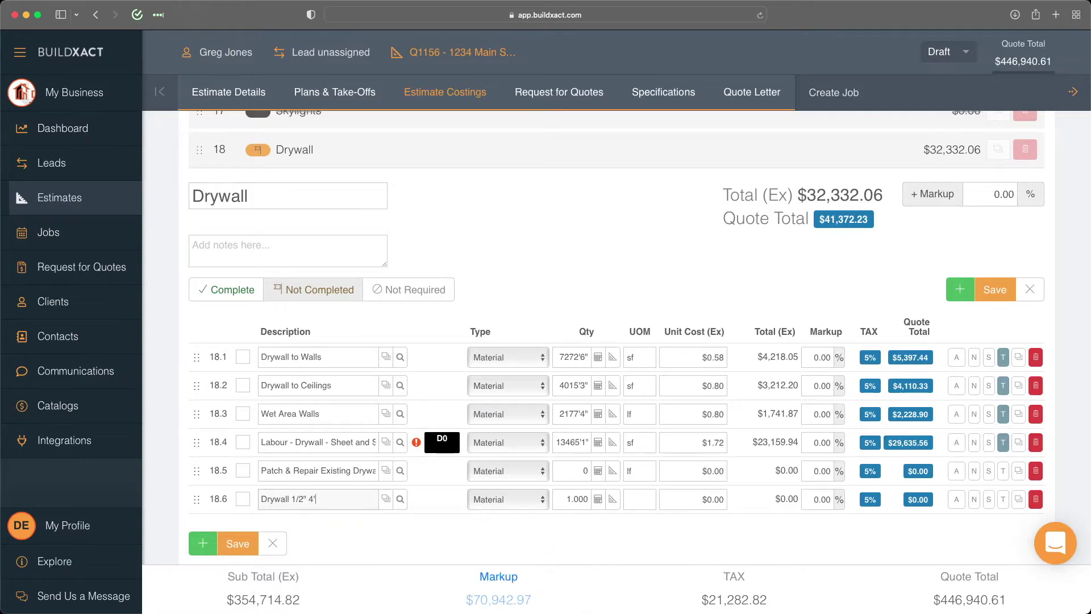
type("x8'")
left_click(389, 501)
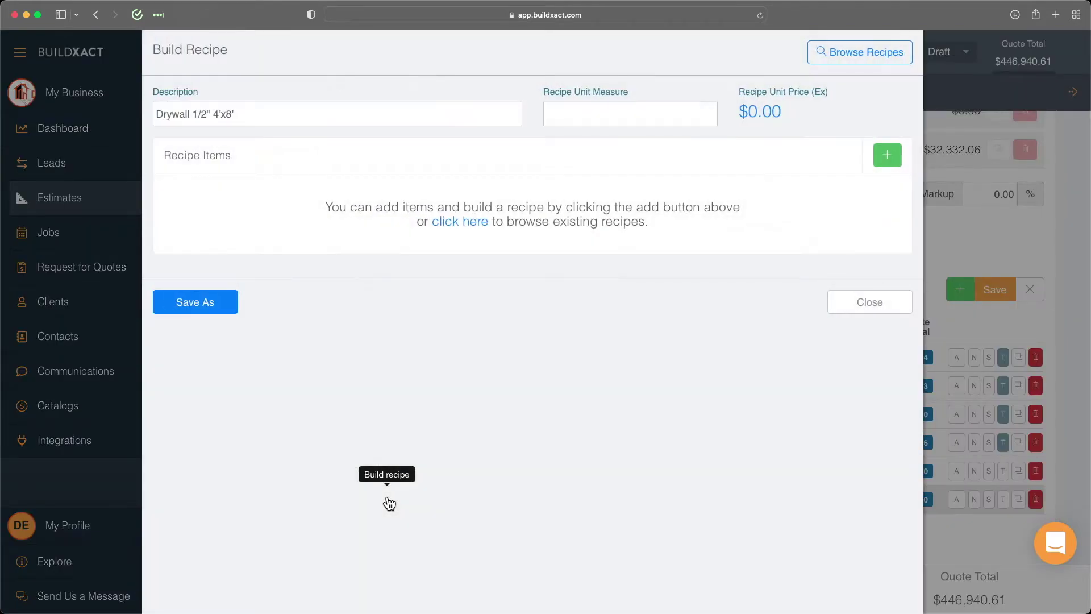
- Set the recipe unit to sf and add a 'Drywall 1/2" 4'x8'' item
left_click(610, 116)
type("sf")
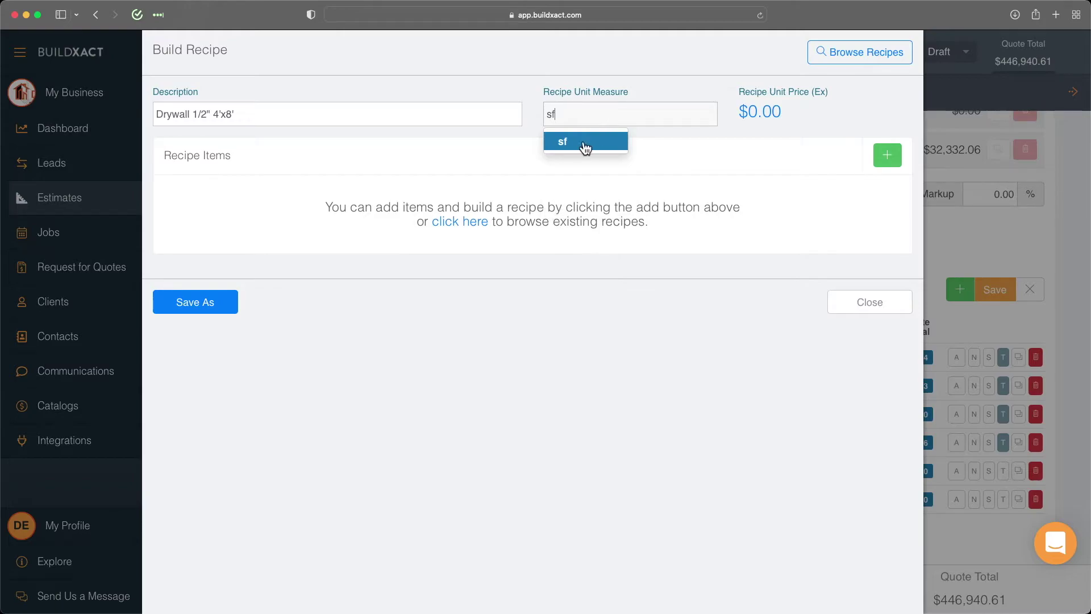
left_click(584, 149)
left_click(887, 155)
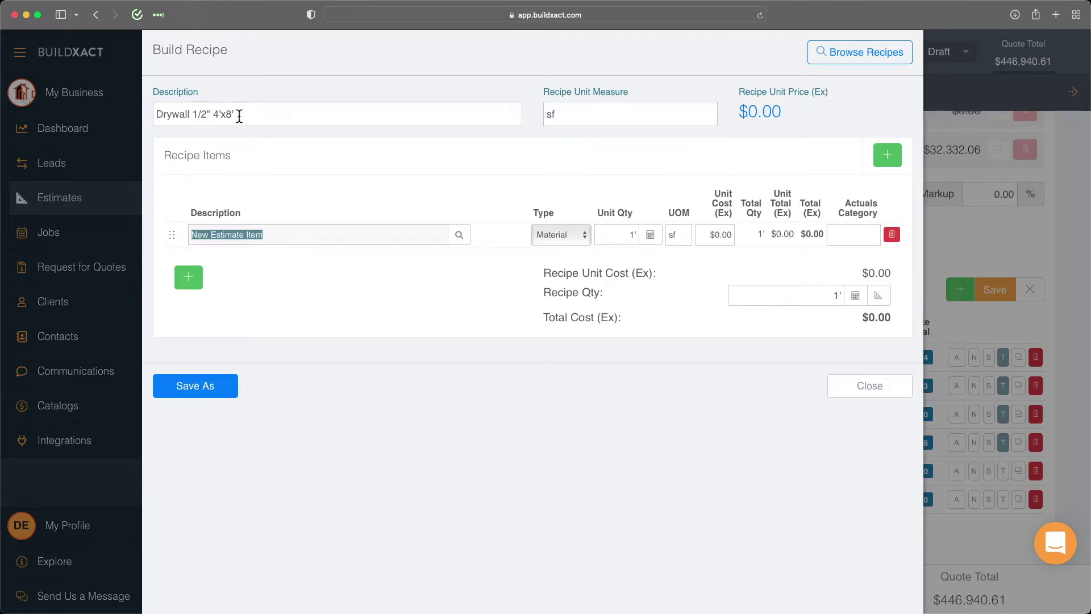
triple_click(239, 115)
key("ctrl+c")
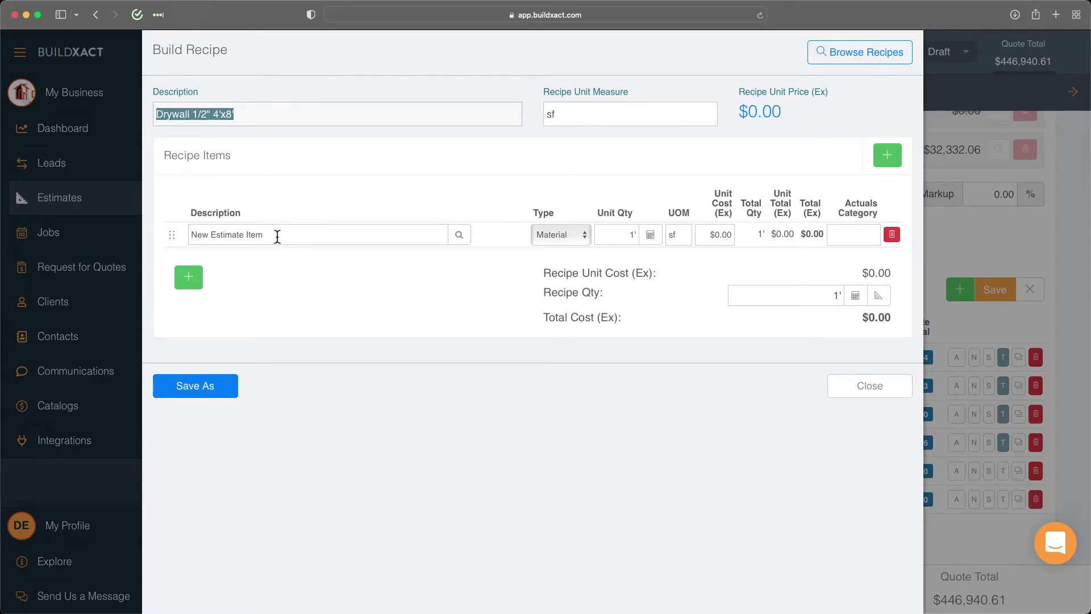
left_click(253, 233)
triple_click(308, 235)
key("ctrl+v")
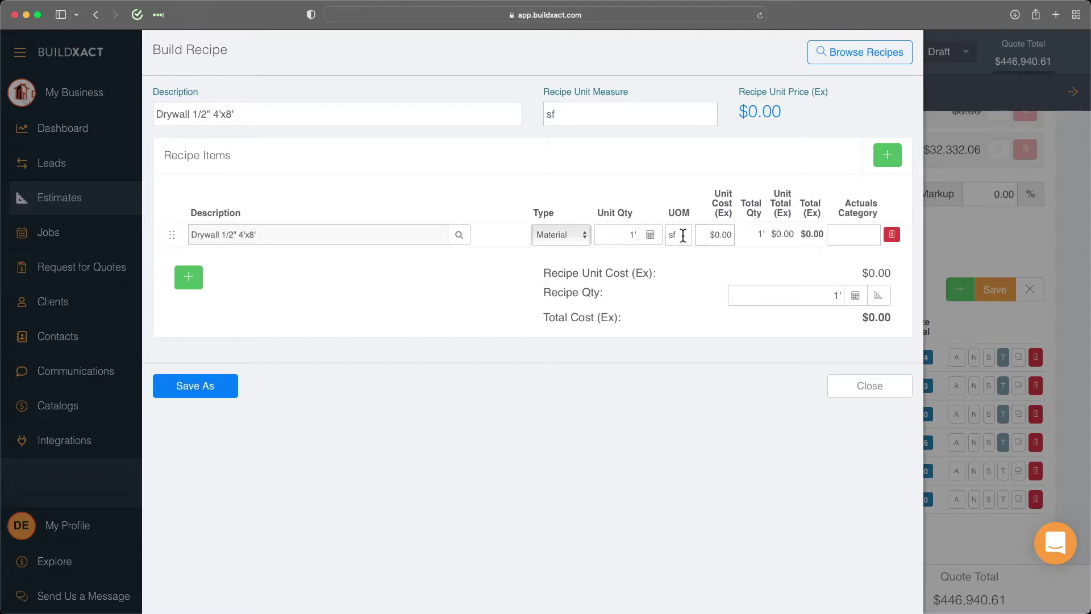
- Price the drywall item at $23.66 per sheet
double_click(670, 235)
type("sheet")
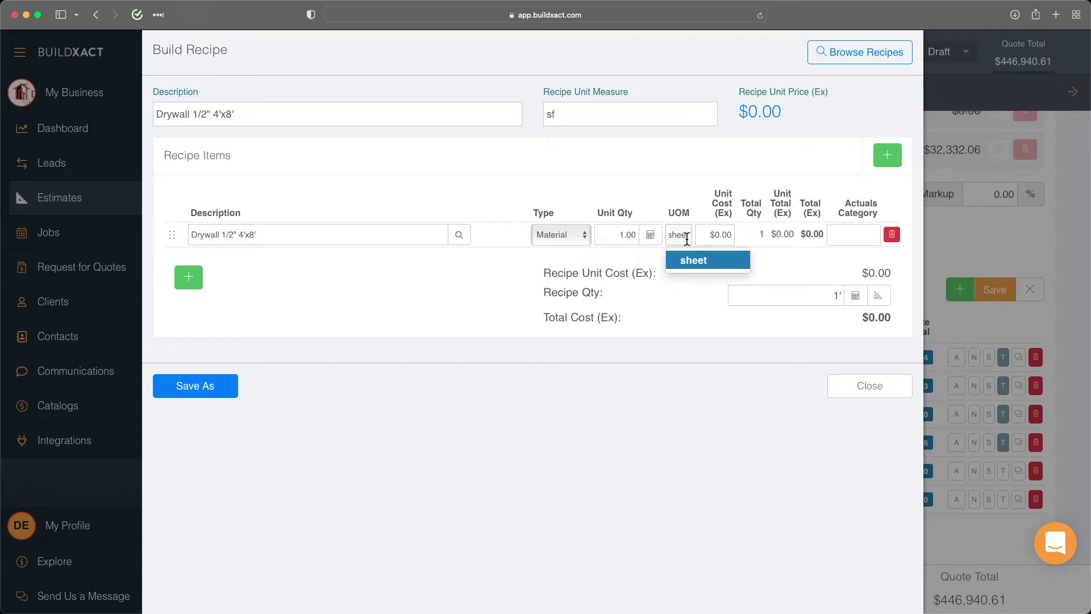
left_click(720, 234)
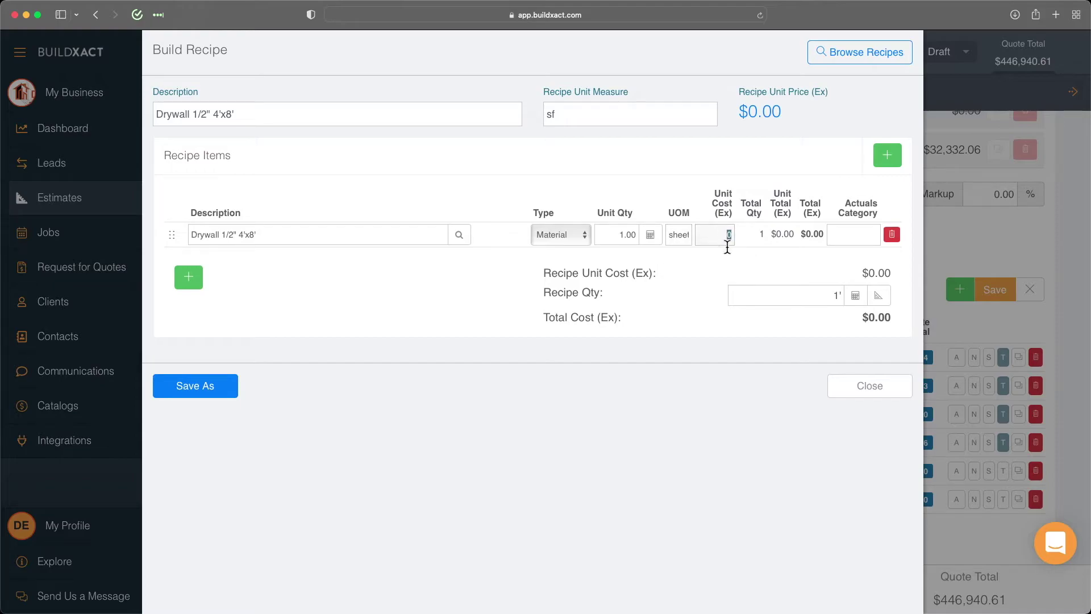
type("23.")
type("66")
left_click(652, 235)
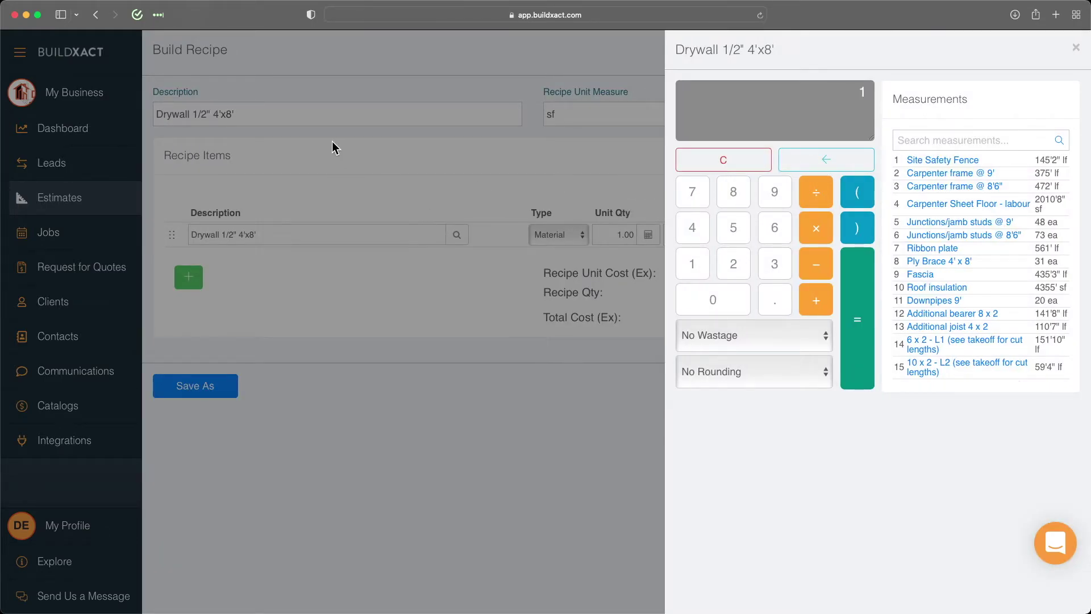
left_click(749, 162)
- Set the drywall sheet's unit quantity to 1/(4*8), about 0.031 per sf
left_click(692, 265)
left_click(816, 191)
left_click(858, 193)
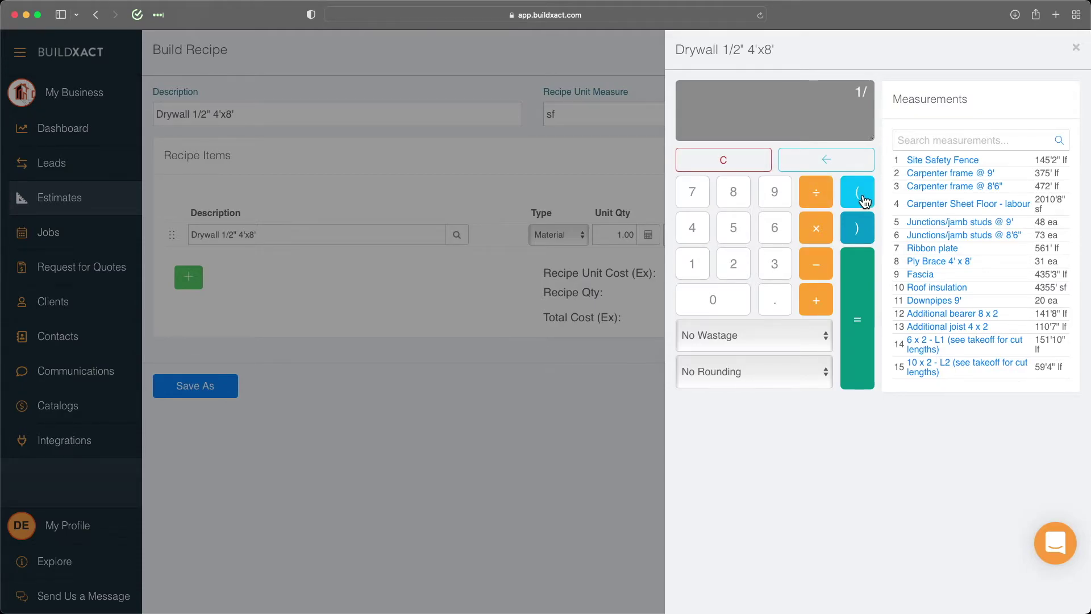
left_click(691, 228)
left_click(816, 229)
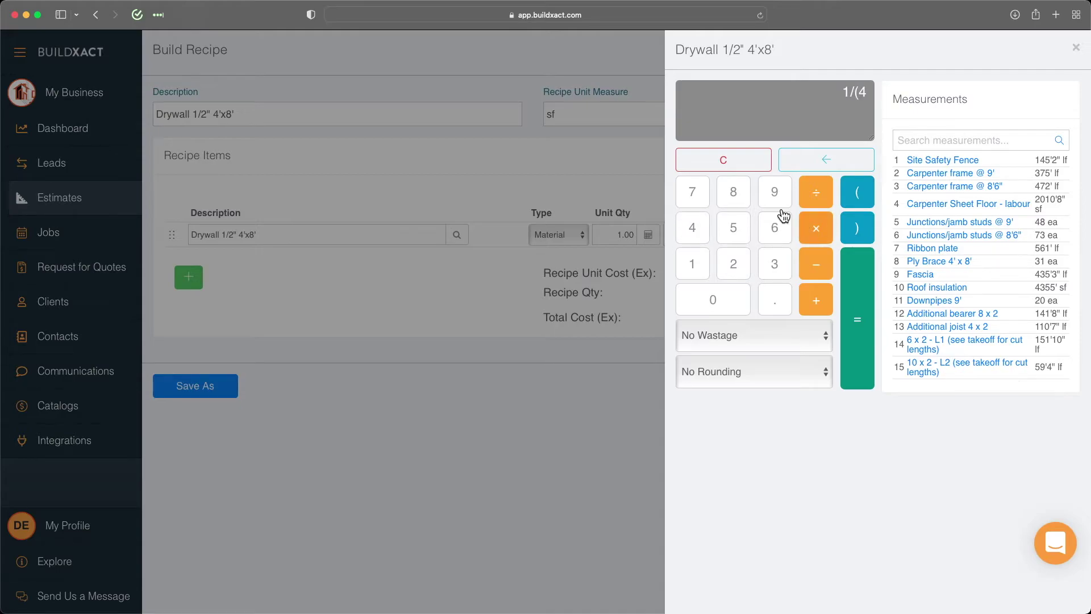
left_click(733, 192)
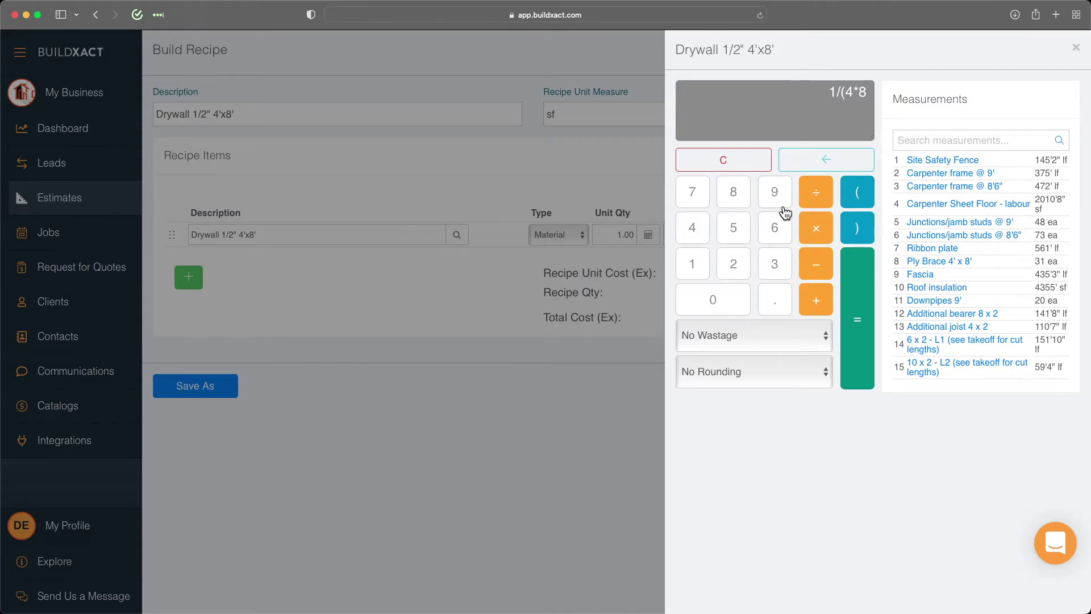
left_click(858, 229)
left_click(857, 319)
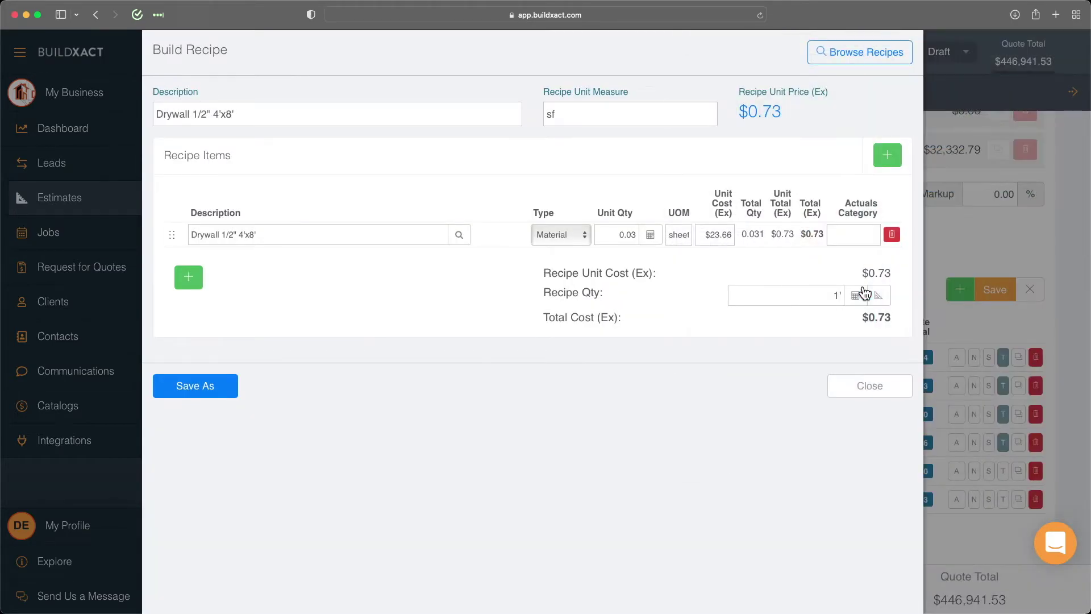
left_click(624, 234)
- Add a 'Screws - 700 pack' recipe item at $30.00 per pack
left_click(887, 155)
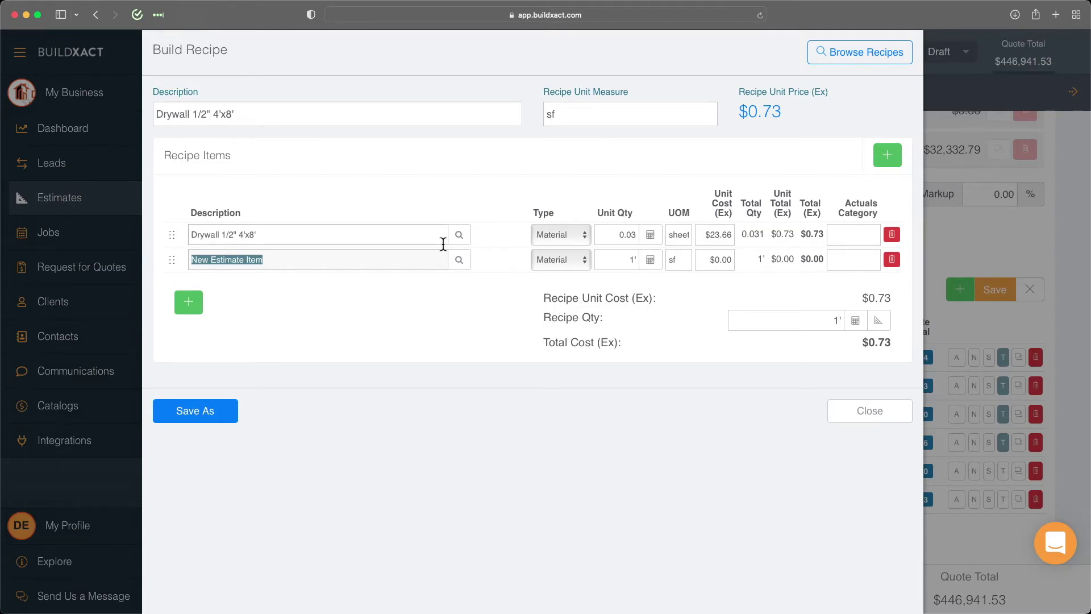
type("Screws - ")
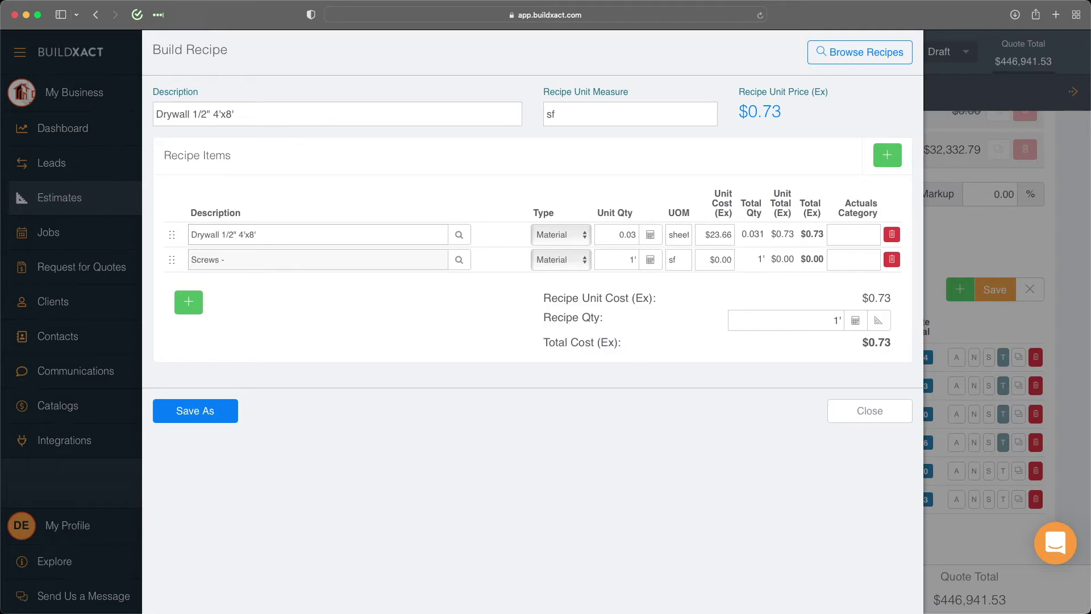
type("700 ")
type("pack")
left_click(714, 260)
type("30")
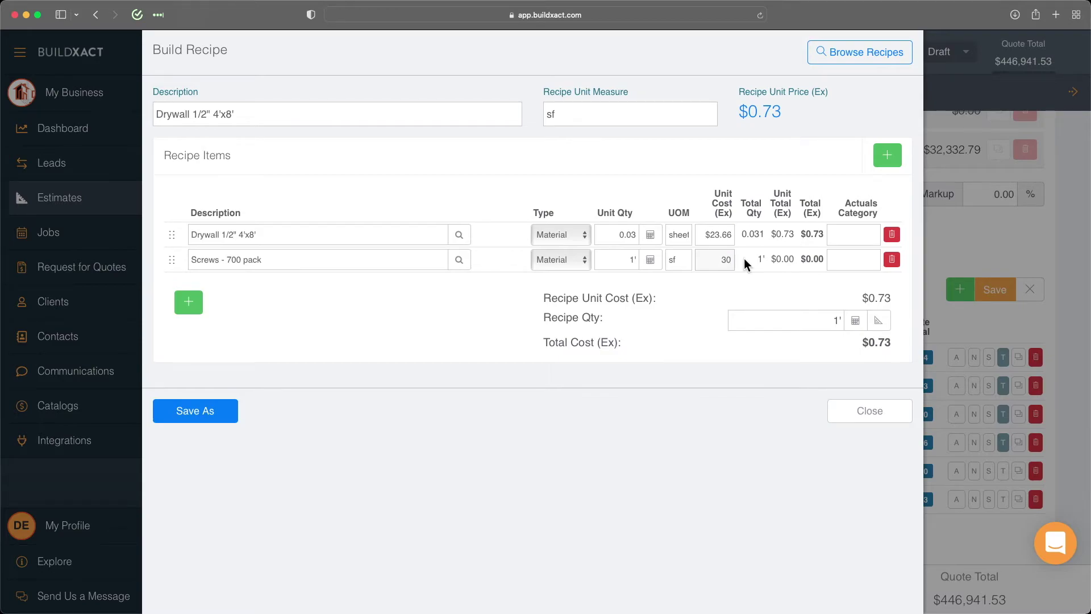
left_click(673, 259)
type("p")
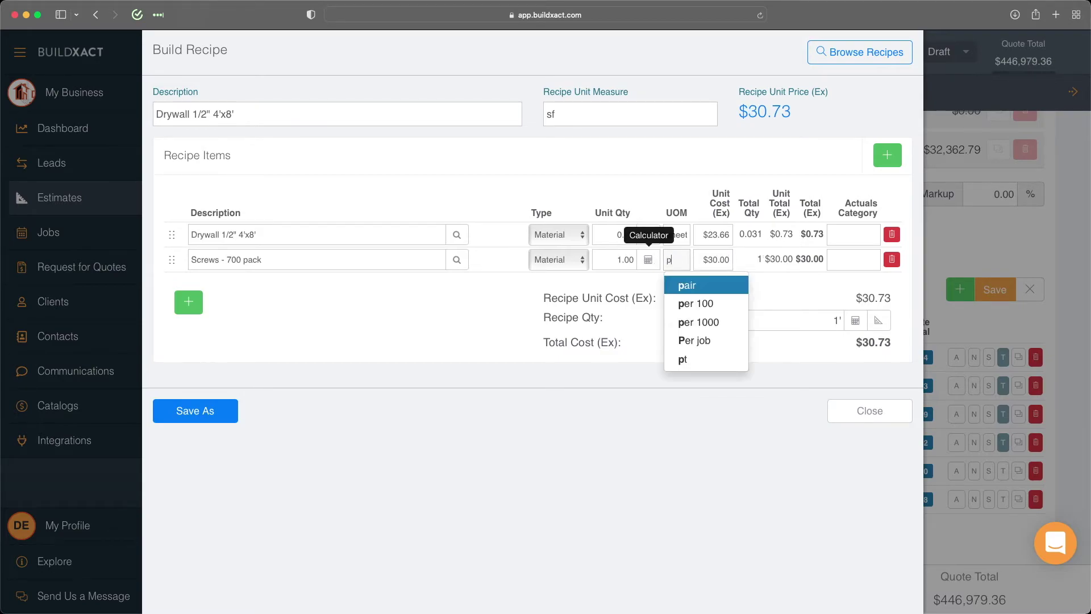
type("ack")
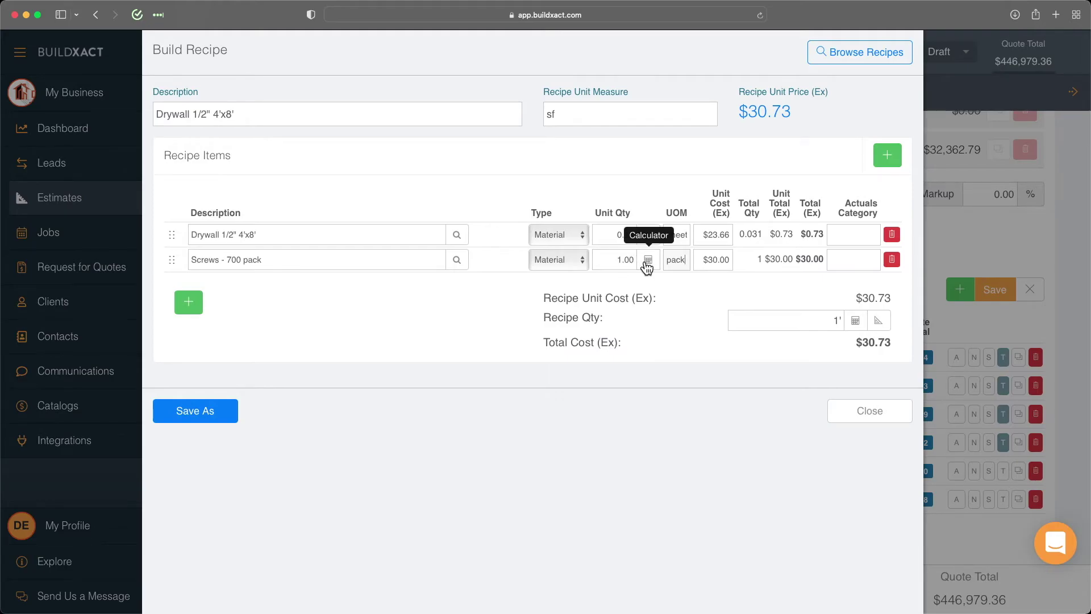
left_click(647, 260)
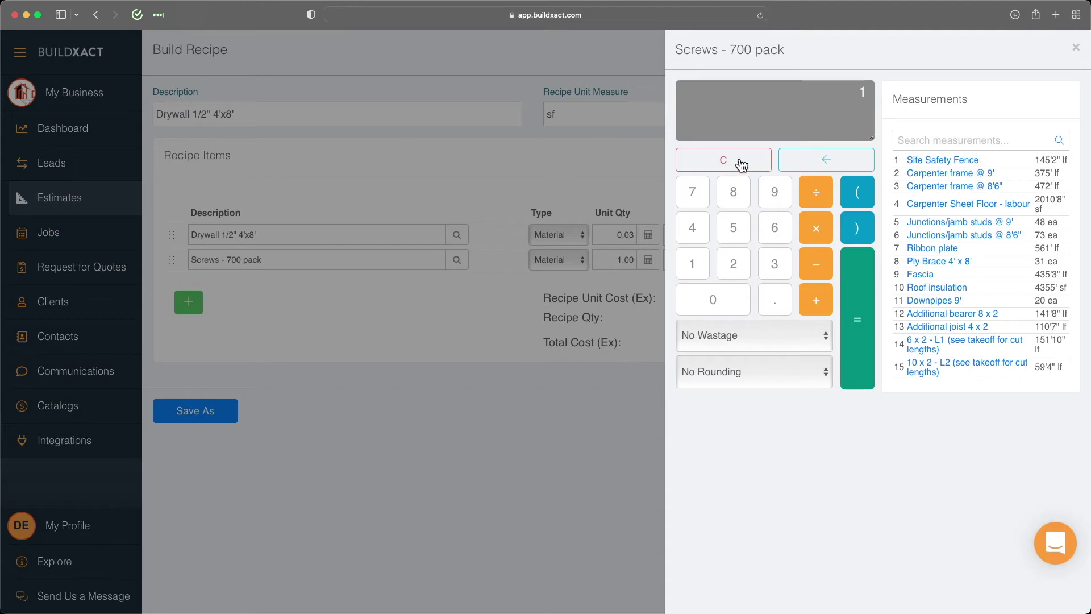
- Set the Screws - 700 pack unit quantity to .875/700 (about 0.001 pack per sf)
left_click(741, 162)
left_click(774, 301)
left_click(733, 192)
left_click(693, 192)
left_click(726, 227)
left_click(810, 194)
left_click(692, 192)
left_click(713, 300)
left_click(853, 299)
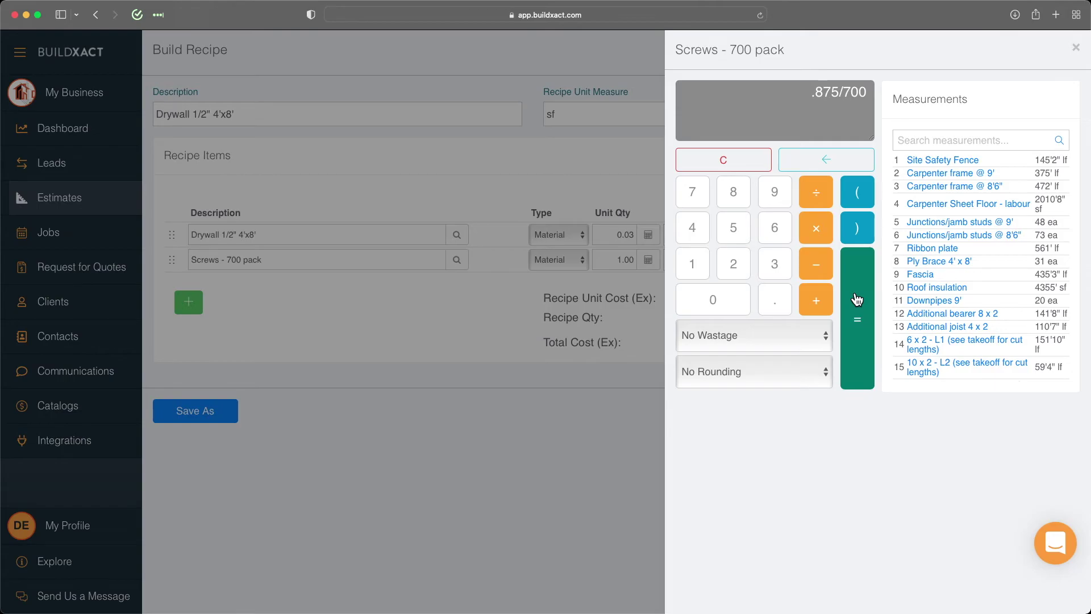
key("Tab")
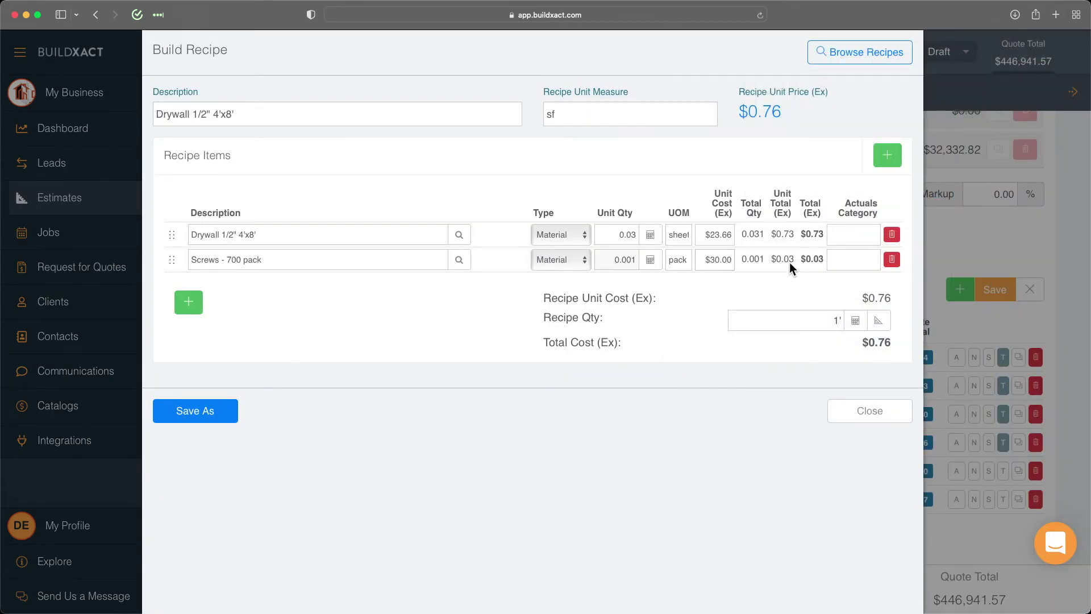
- Add a Joint Compound - 3.5qt item using 0.02 tub per sf
left_click(887, 156)
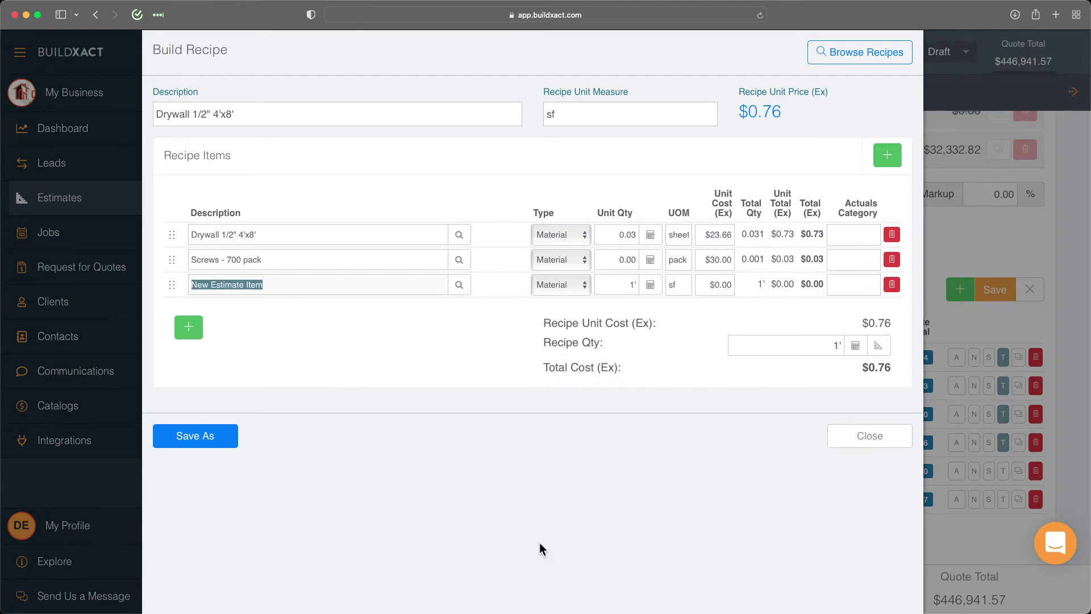
type("J")
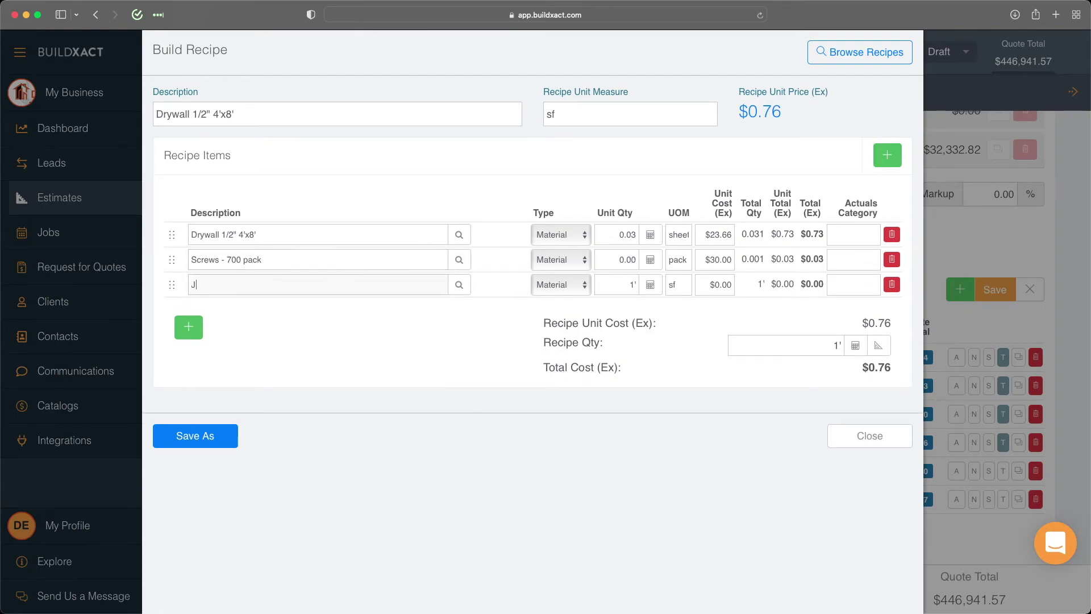
type("oint Compound - ")
type("3.5")
type("qt")
left_click(626, 284)
double_click(632, 285)
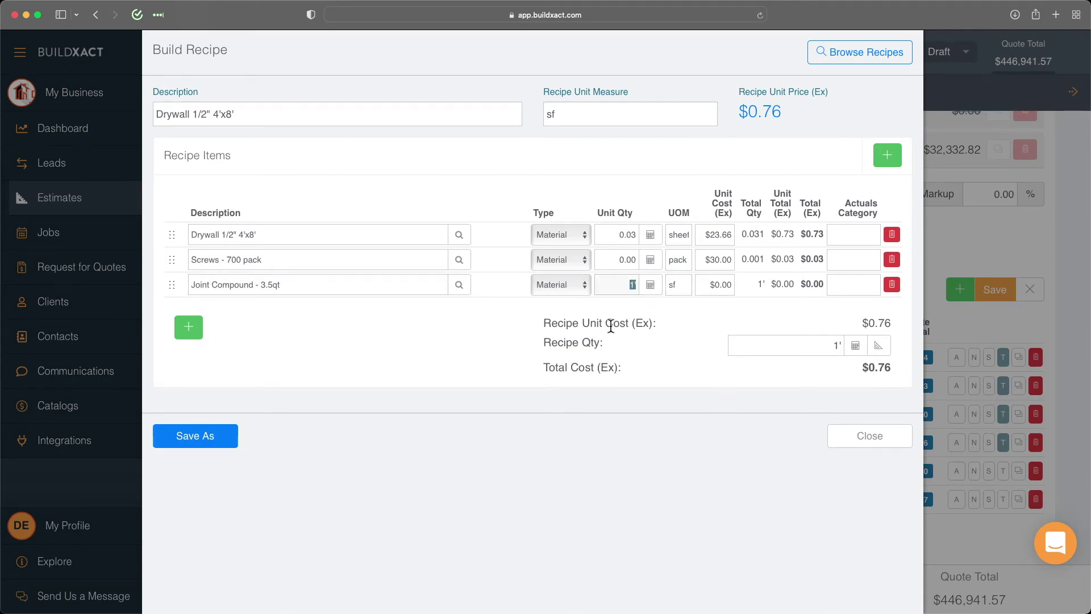
type("02")
key("BackSpace")
key("BackSpace")
type("2")
left_click(674, 285)
type("tub")
left_click(632, 285)
type(".02")
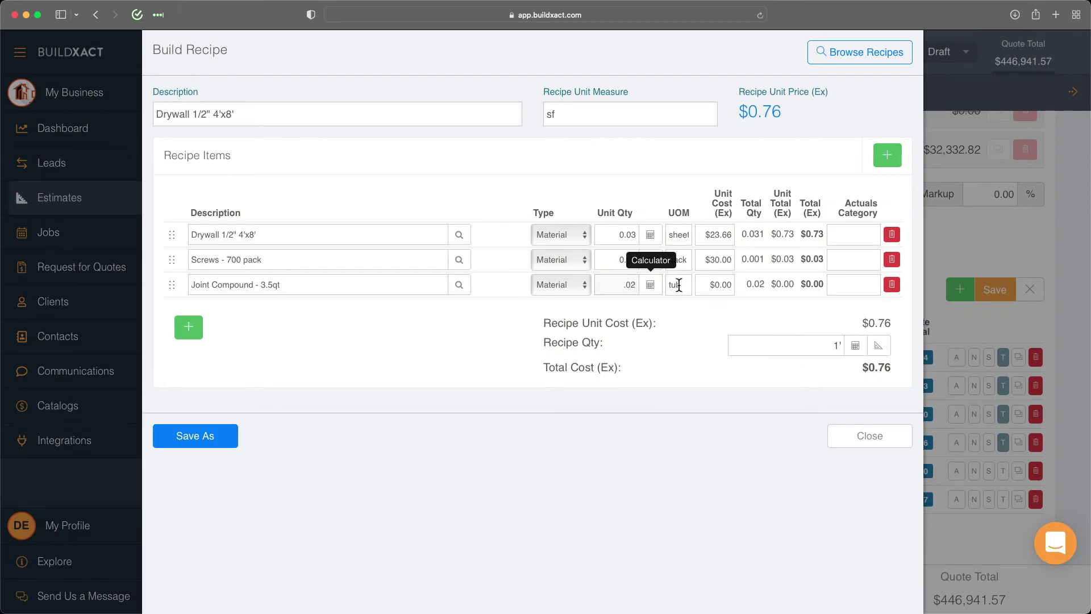
- Set the joint compound unit cost to $7.99, then review the drywall sheet calculation
left_click(714, 284)
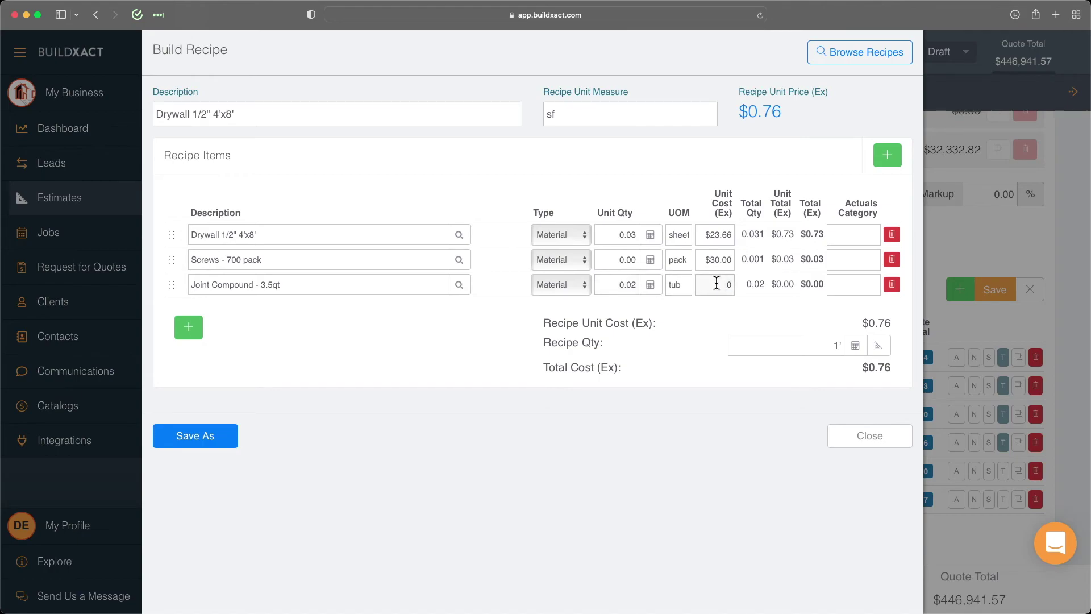
key("BackSpace")
type(".99")
left_click(650, 235)
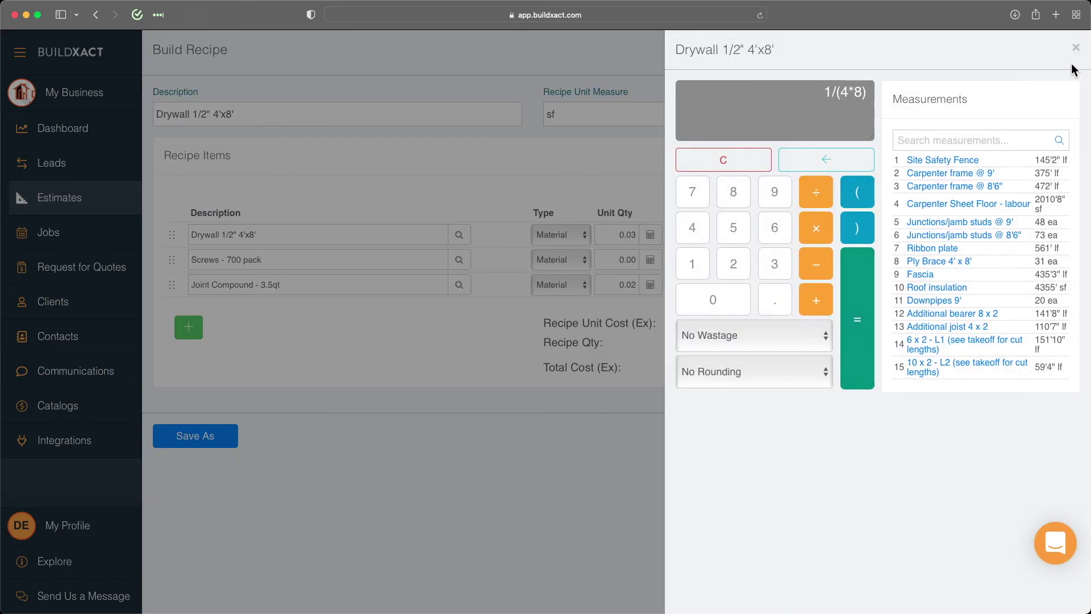
left_click(1075, 49)
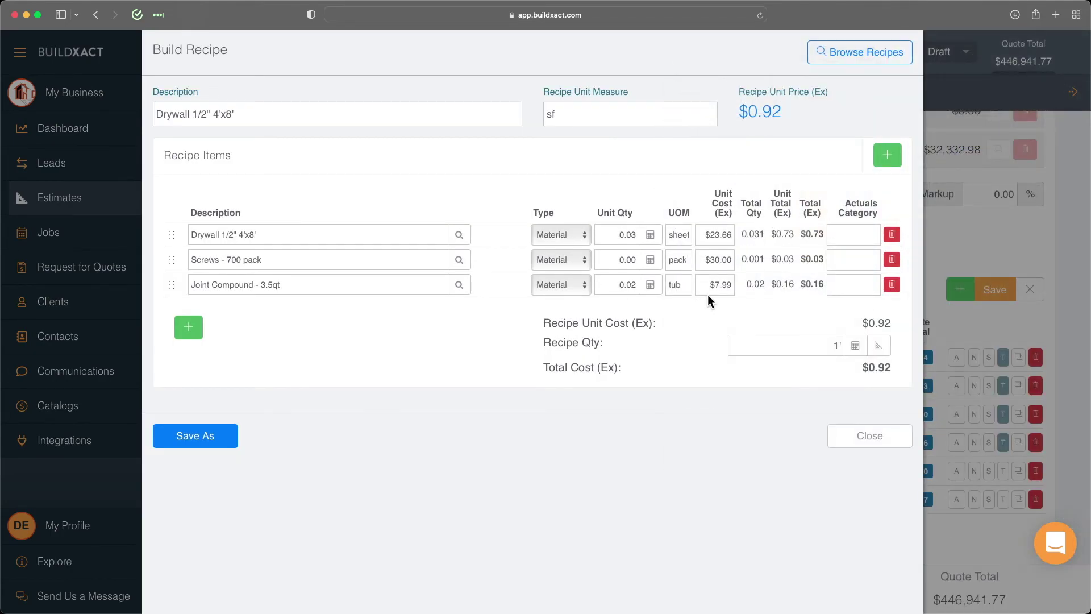
- Enter 210 as the recipe quantity and check totals: 6.51 sheets, 0.21 packs
left_click(837, 344)
double_click(837, 345)
type("210")
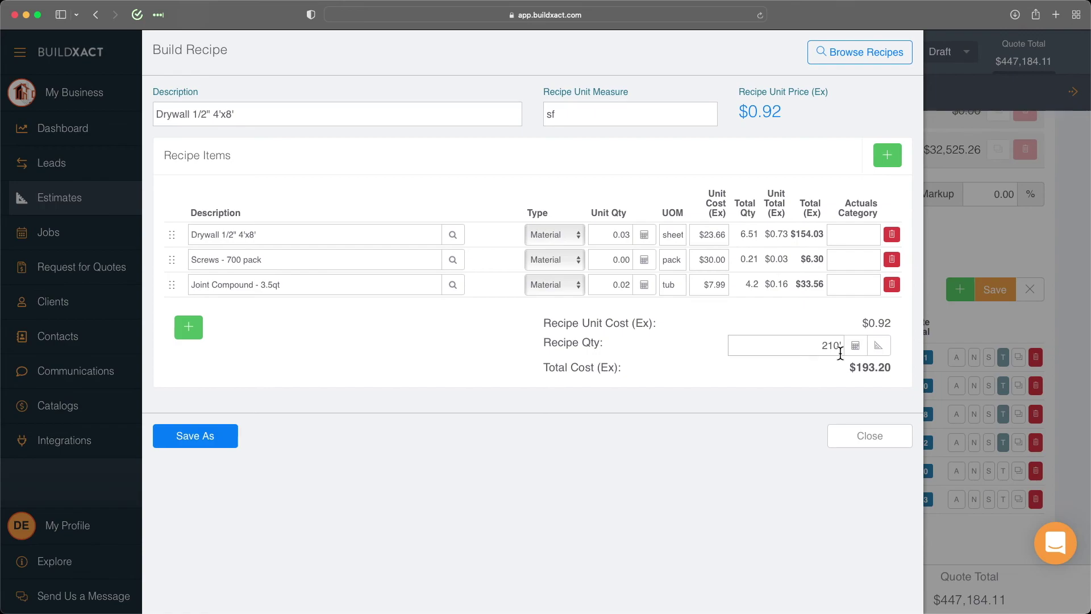
left_click_drag(739, 234, 760, 234)
mouse_move(742, 259)
left_mouse_down()
mouse_move(758, 259)
mouse_move(761, 284)
left_mouse_up()
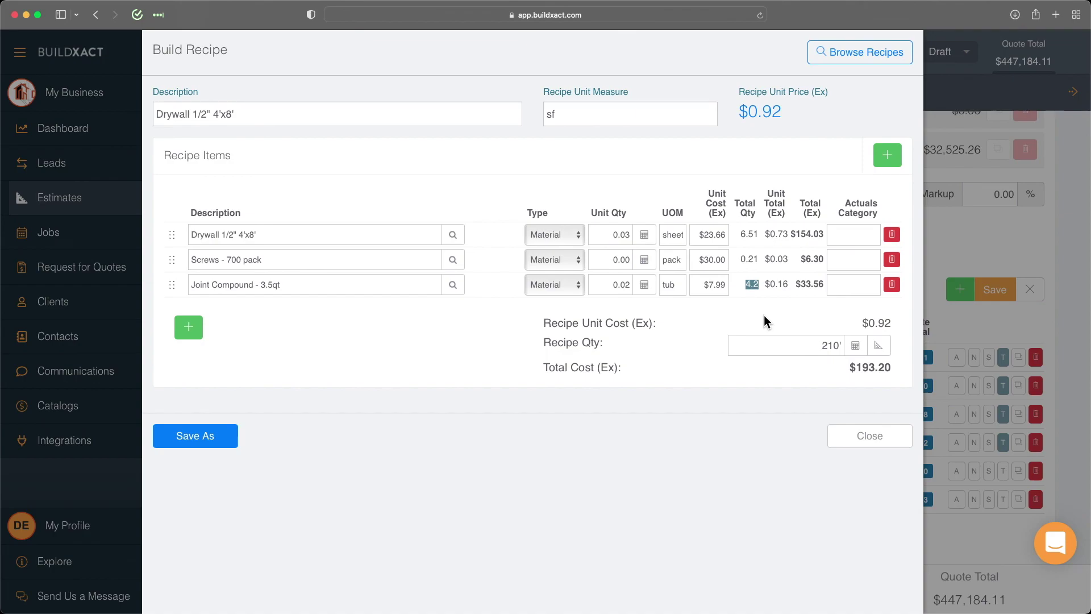